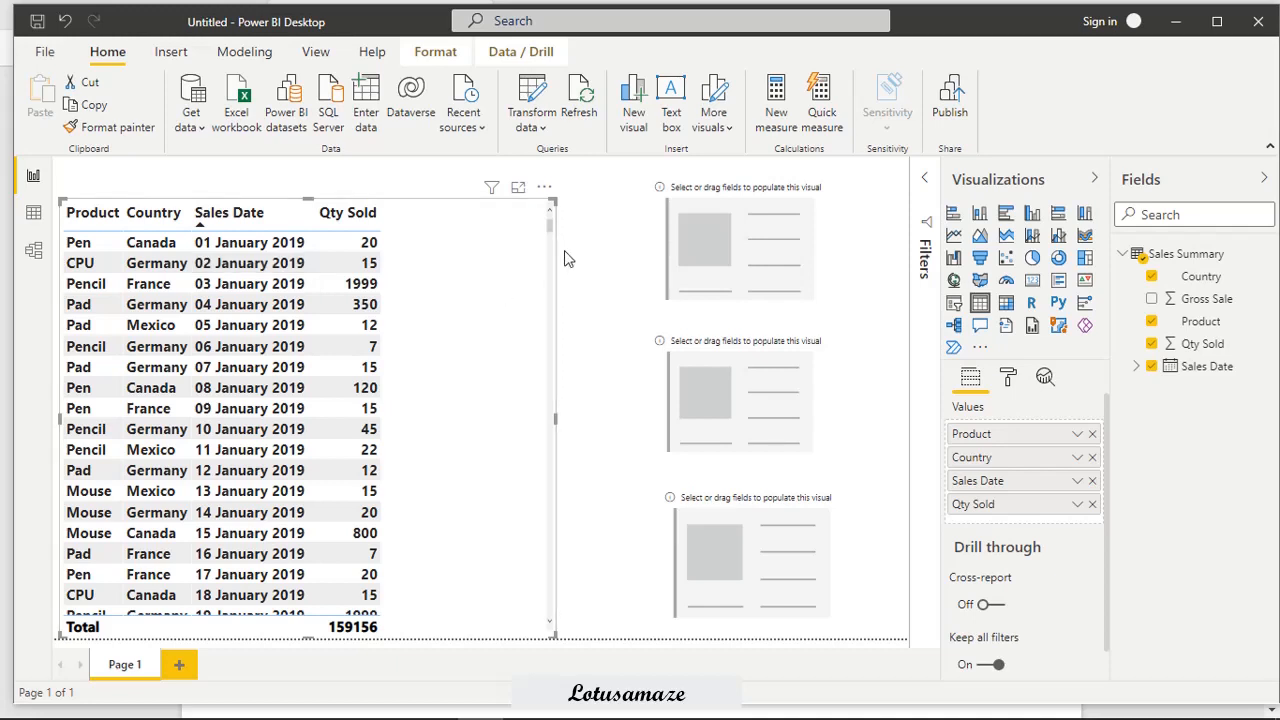
# - Create a new measure named ENDOFMONTH in the Sales Summary table
pyautogui.moveTo(549, 225); pyautogui.dragTo(549, 615)
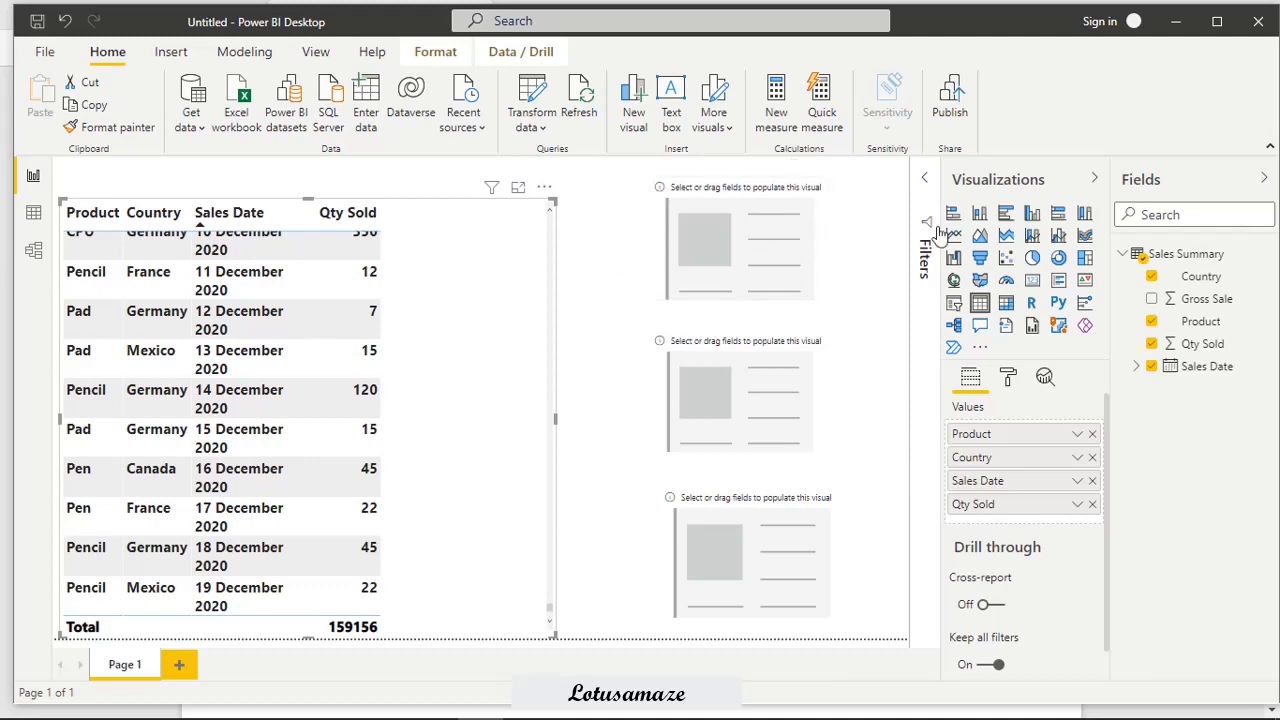
pyautogui.click(1185, 254)
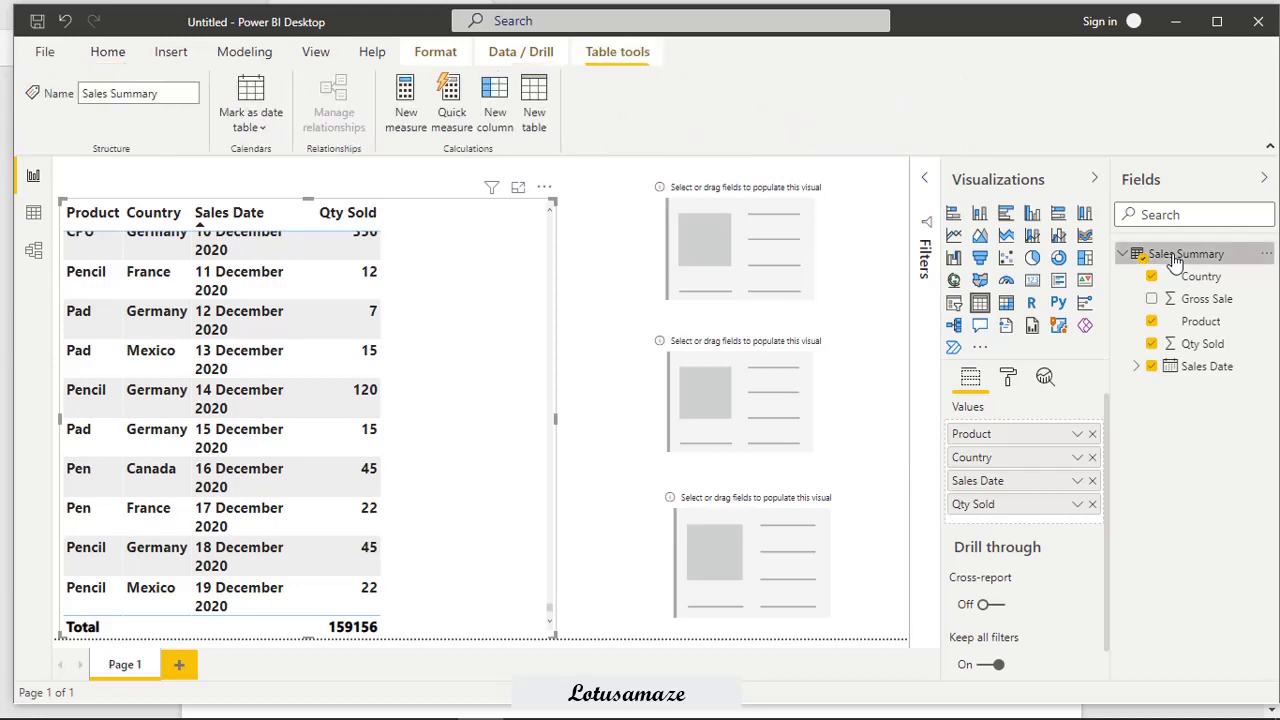
pyautogui.click(430, 127)
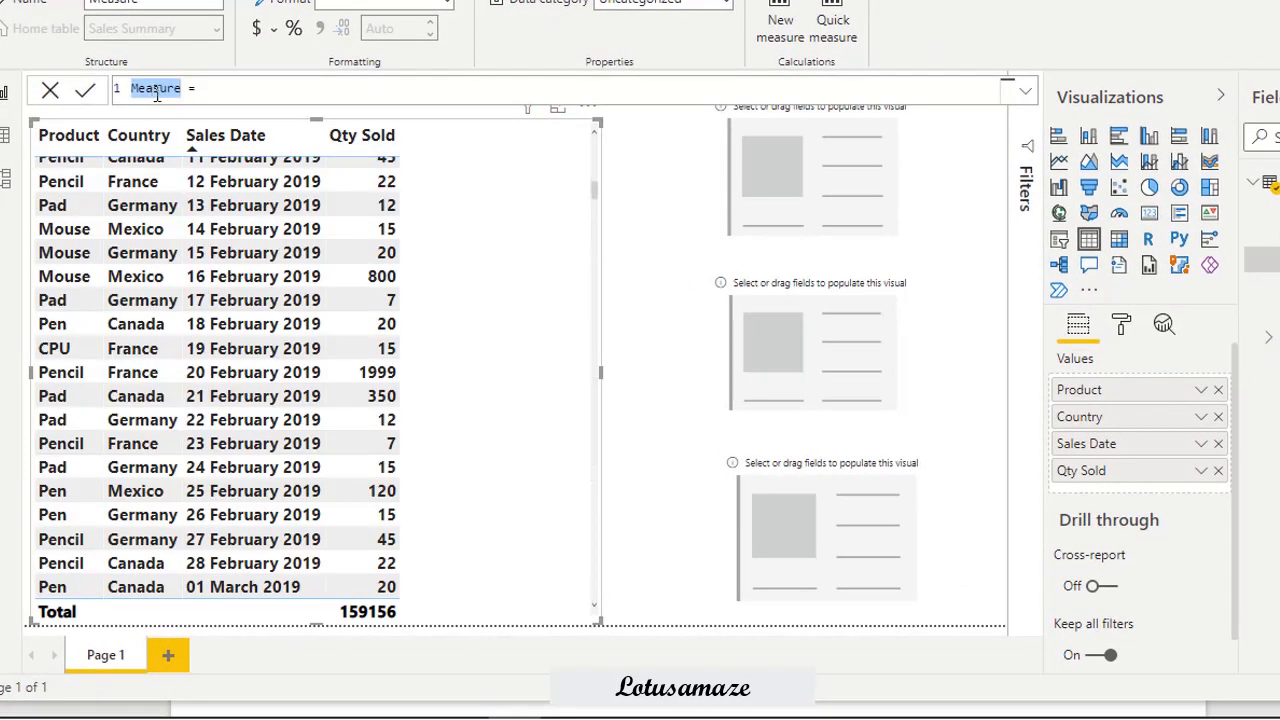
pyautogui.write('END')
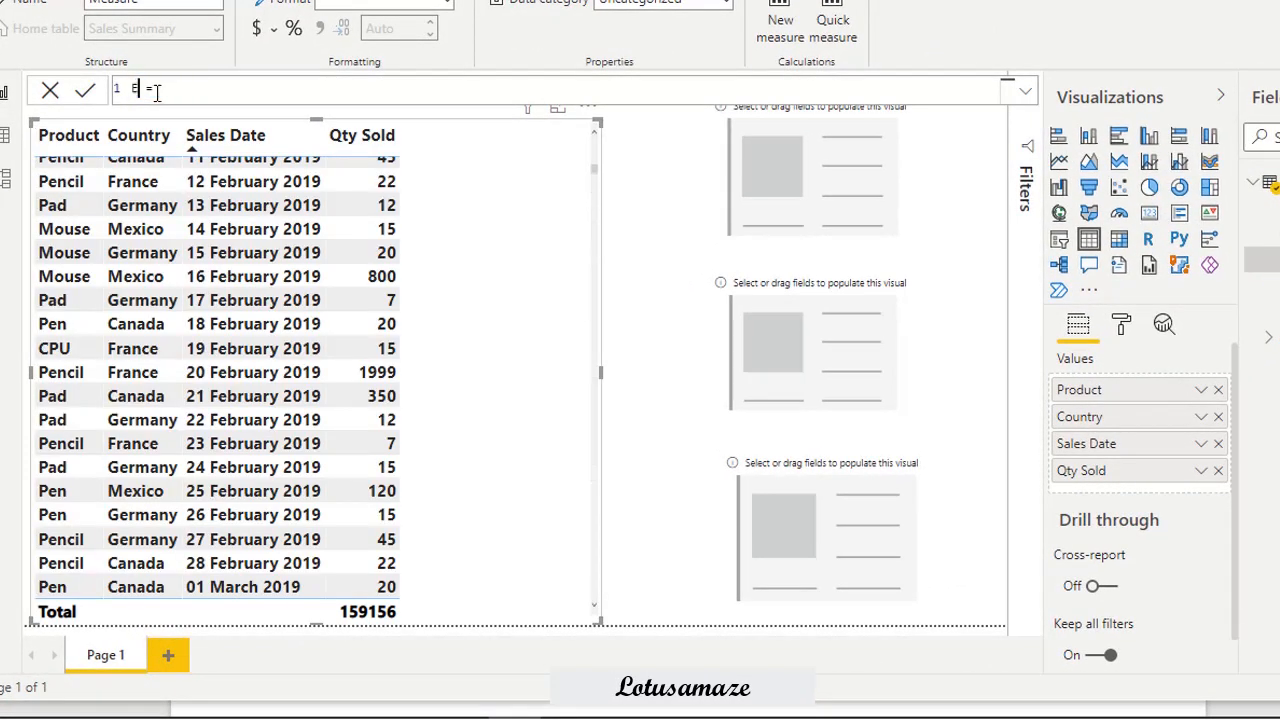
pyautogui.write('OFMONTH')
# - Begin the ENDOFMONTH formula with CALCULATE(SUM('Sales Summary'[Qty Sold]), as its expression
pyautogui.click(242, 93)
pyautogui.write('CALCUL')
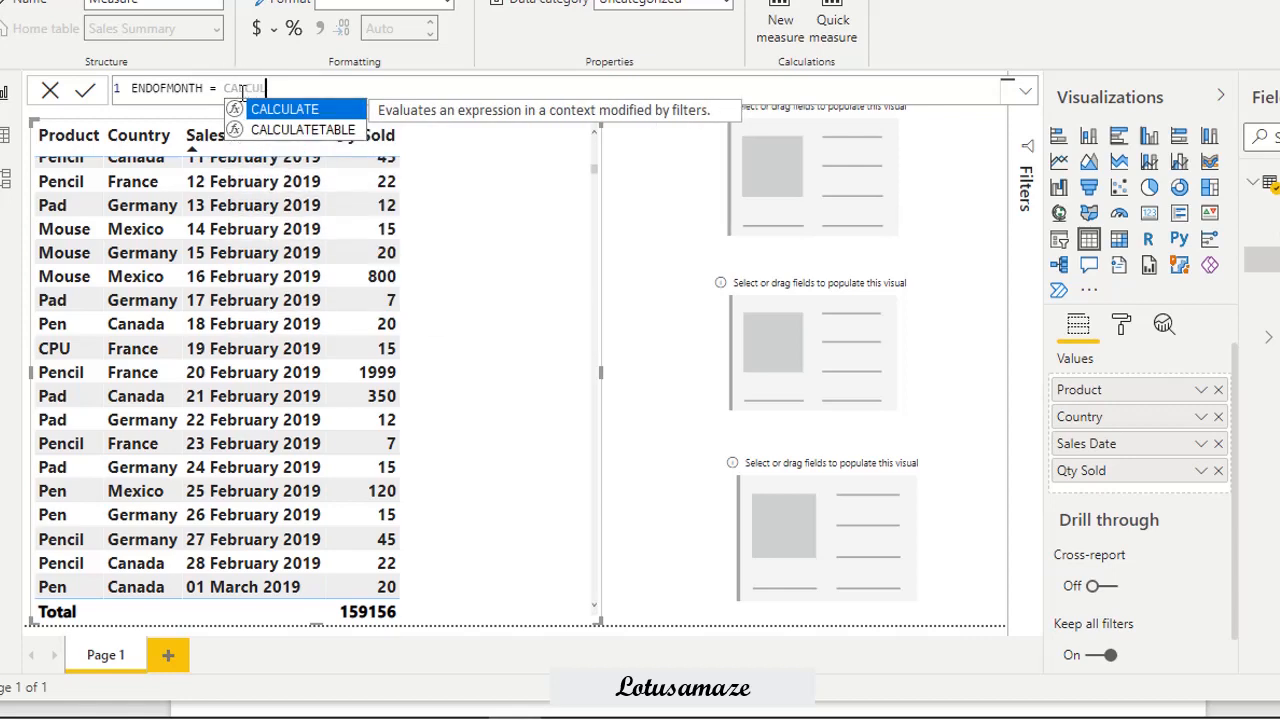
pyautogui.click(301, 110)
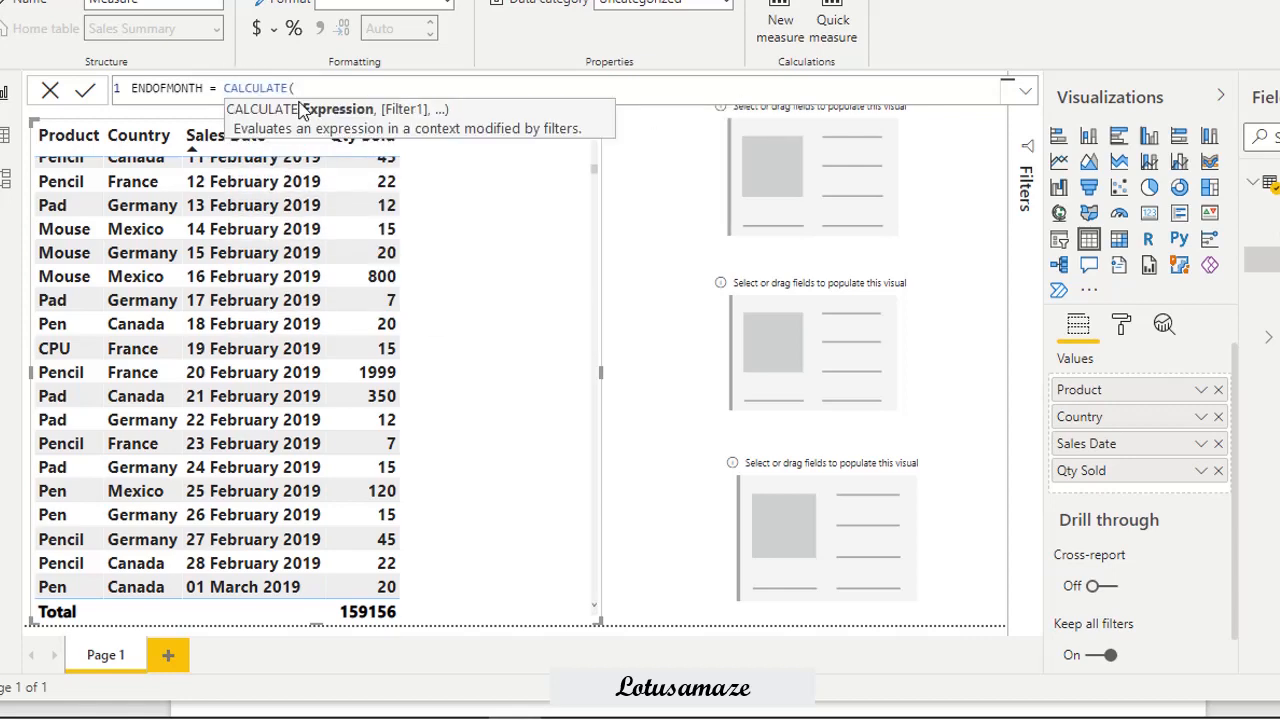
pyautogui.write('SUM(S')
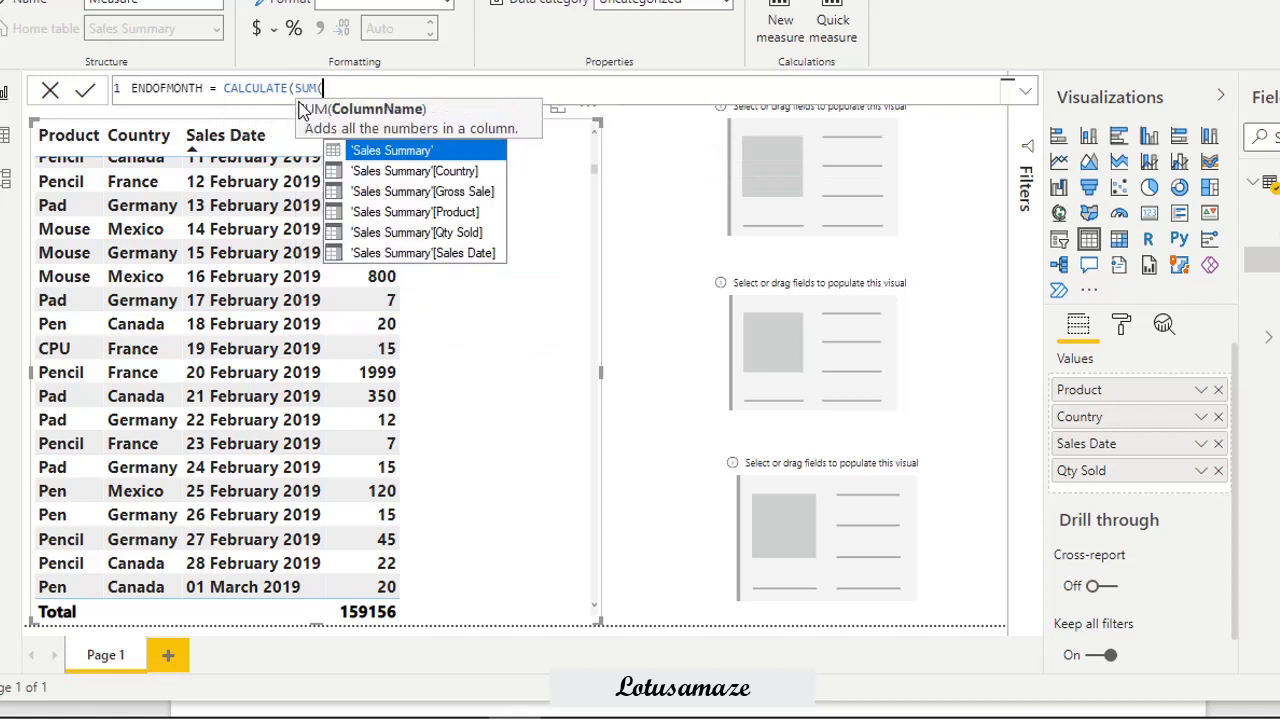
pyautogui.click(418, 232)
pyautogui.write('),')
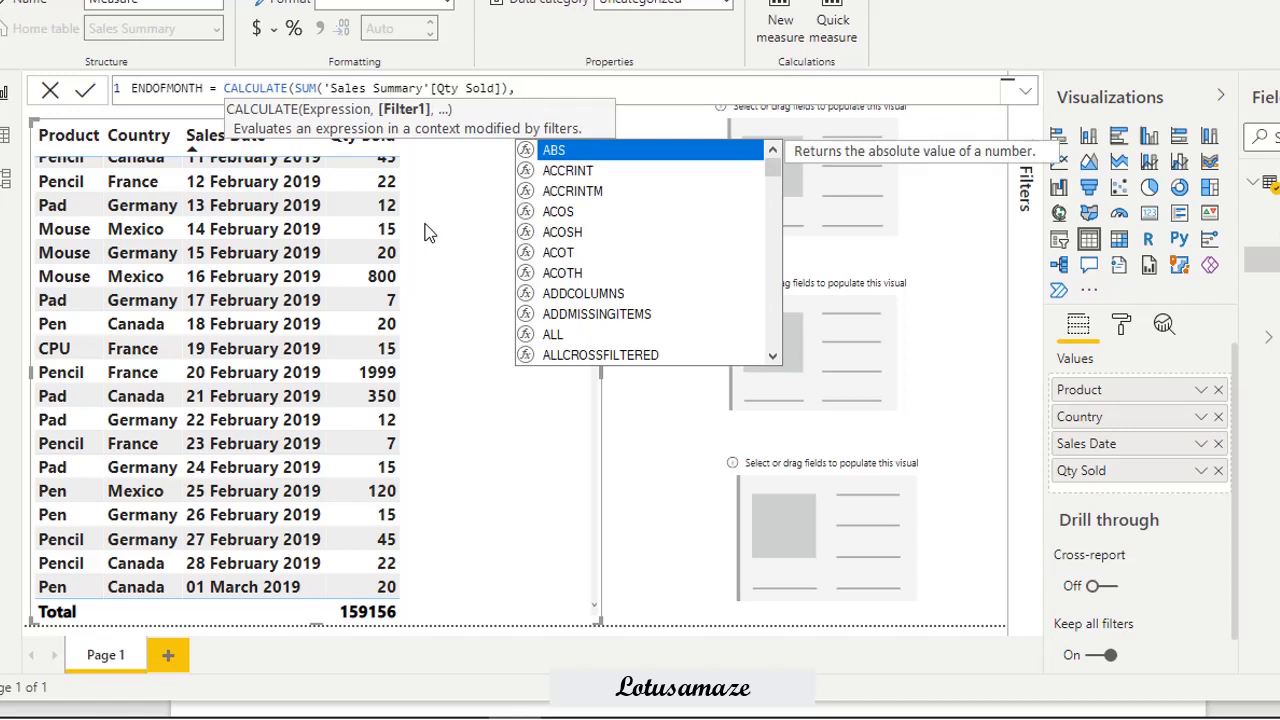
# - Complete the formula with the filter ENDOFMONTH('Sales Summary'[Sales Date])) and commit the measure
pyautogui.write('ENDOF')
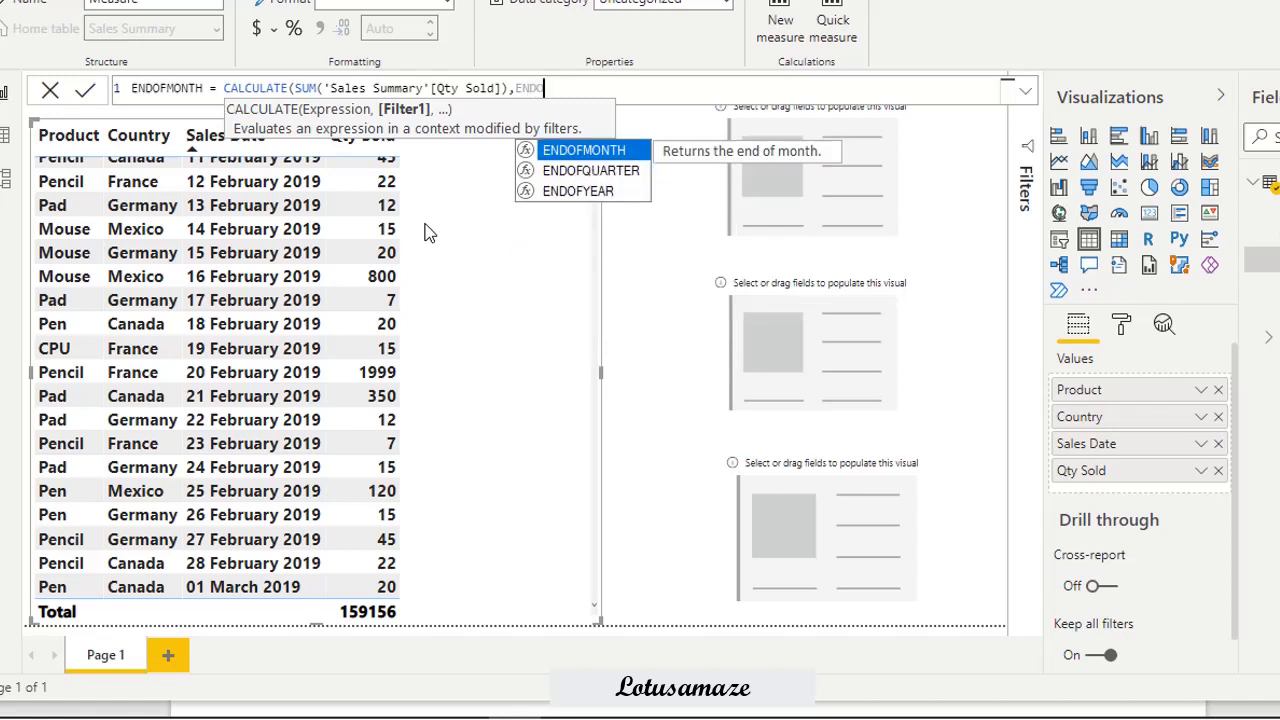
pyautogui.write('MO')
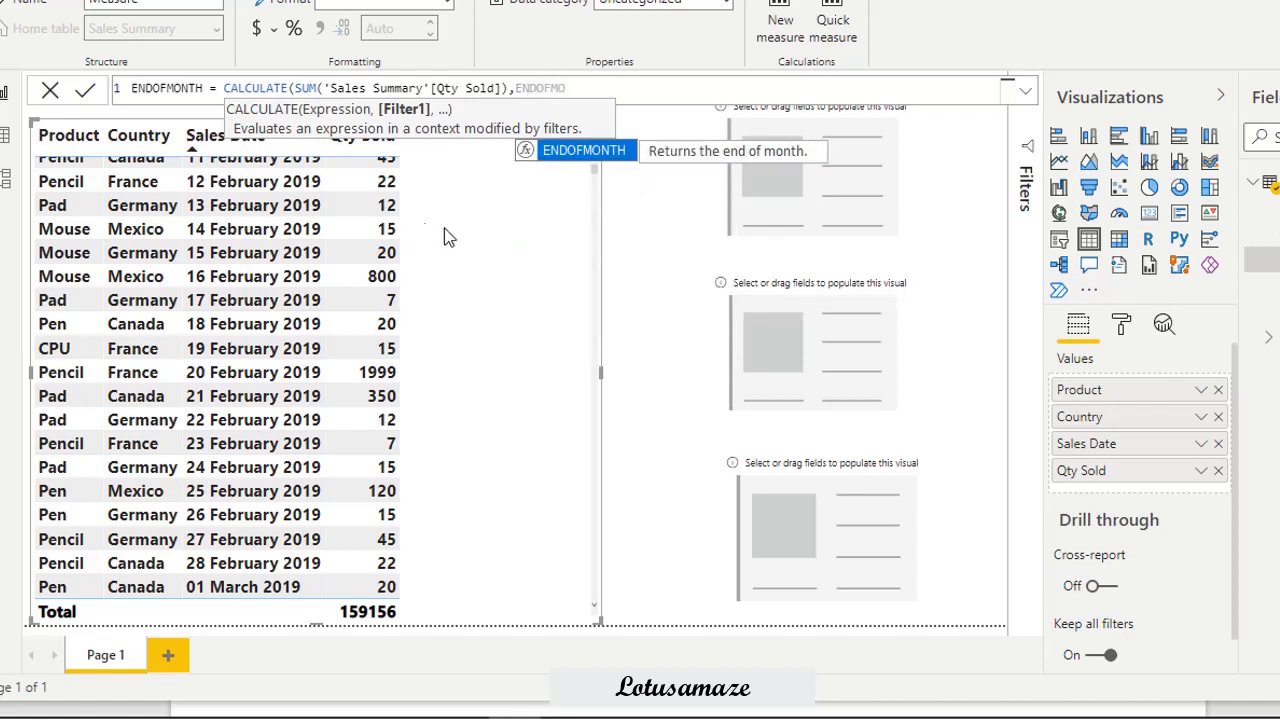
pyautogui.click(582, 150)
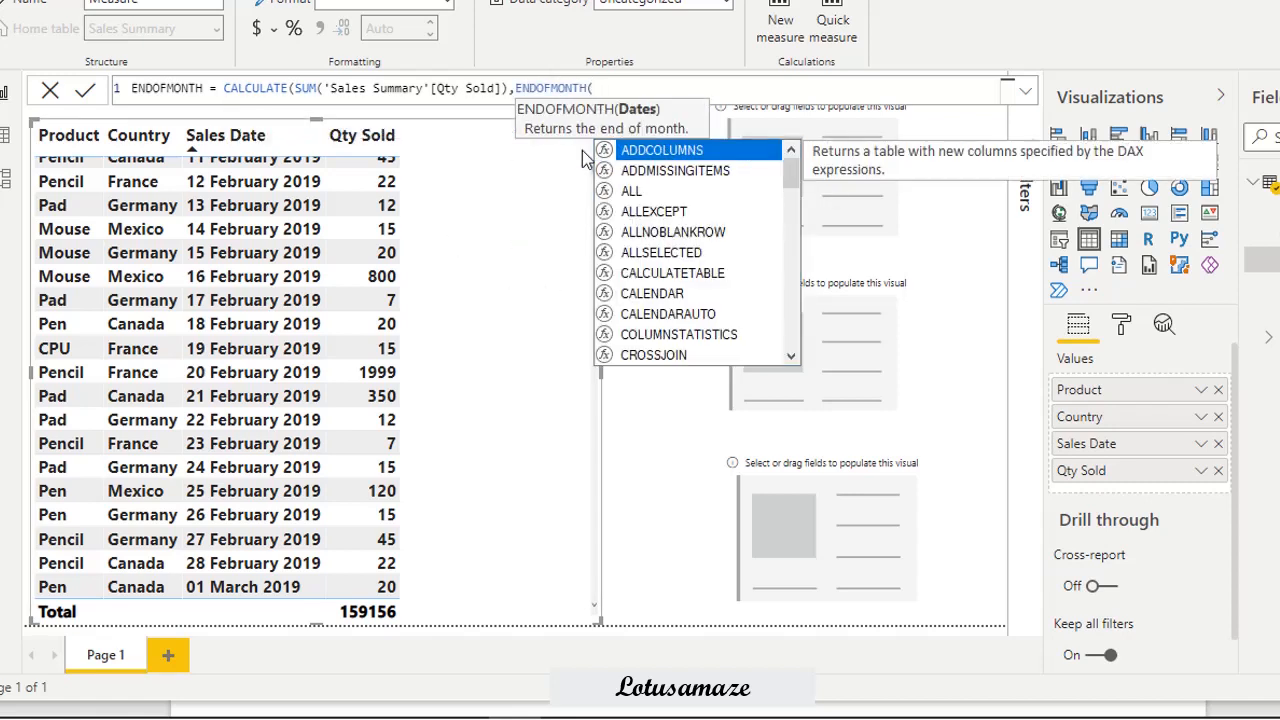
pyautogui.write('S')
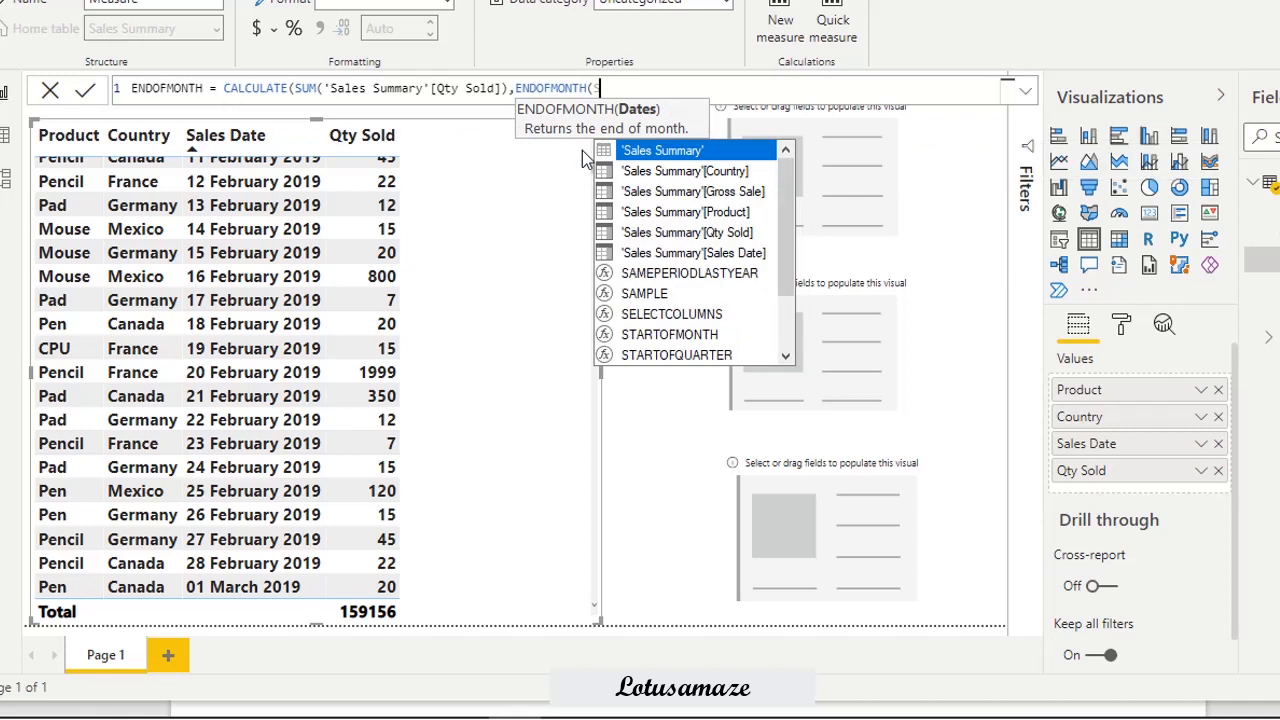
pyautogui.click(695, 253)
pyautogui.write('))')
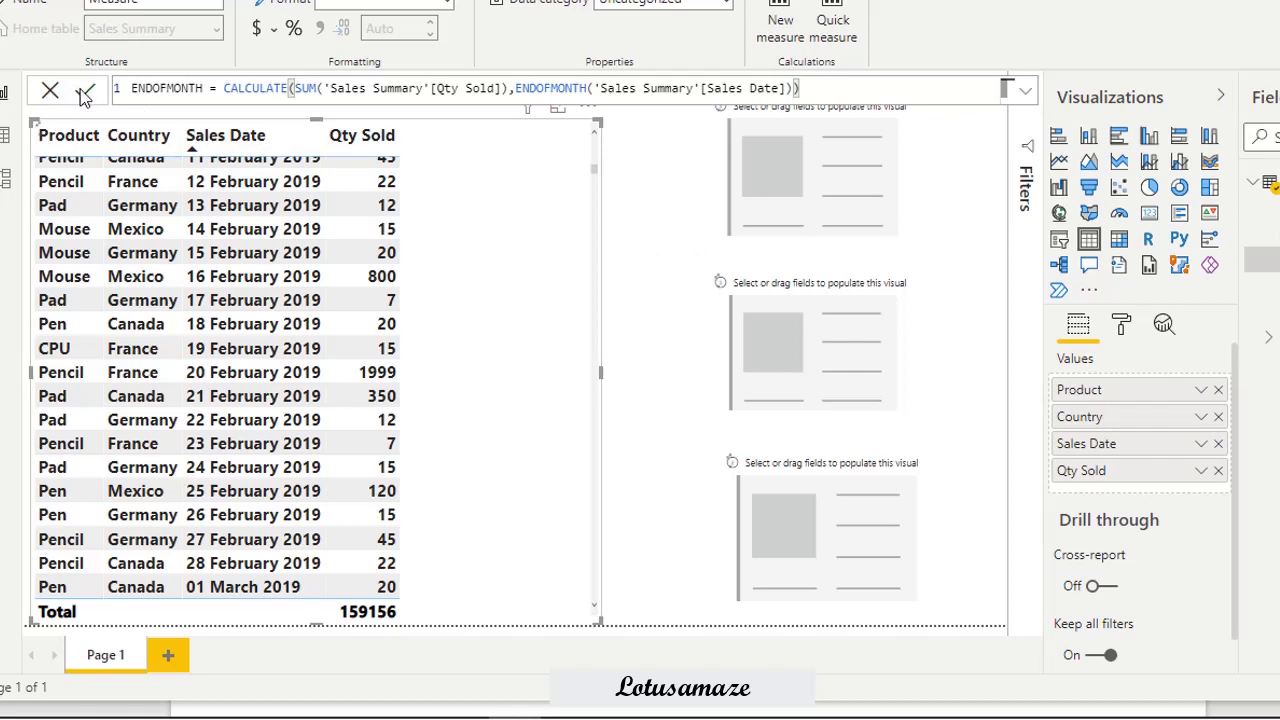
pyautogui.click(85, 93)
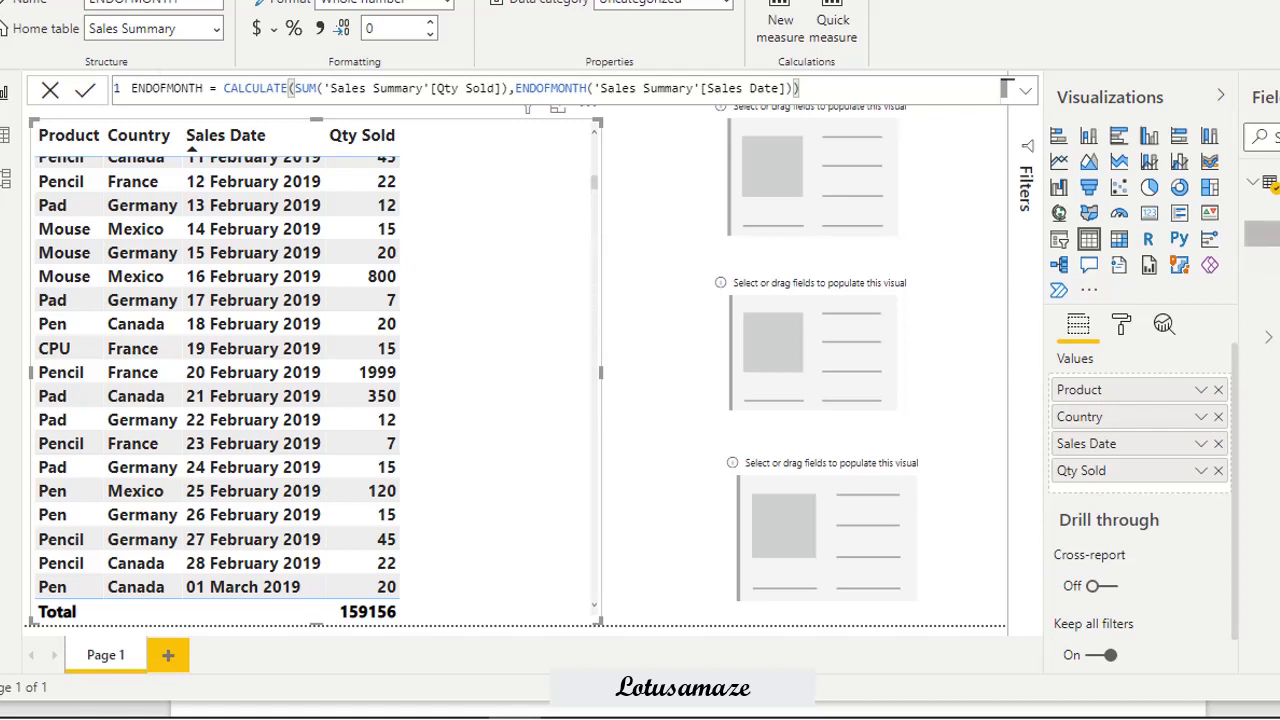
# - Show the ENDOFMONTH measure in the first empty card and compare it with the table's latest sales date row
pyautogui.moveTo(1264, 234); pyautogui.dragTo(852, 176)
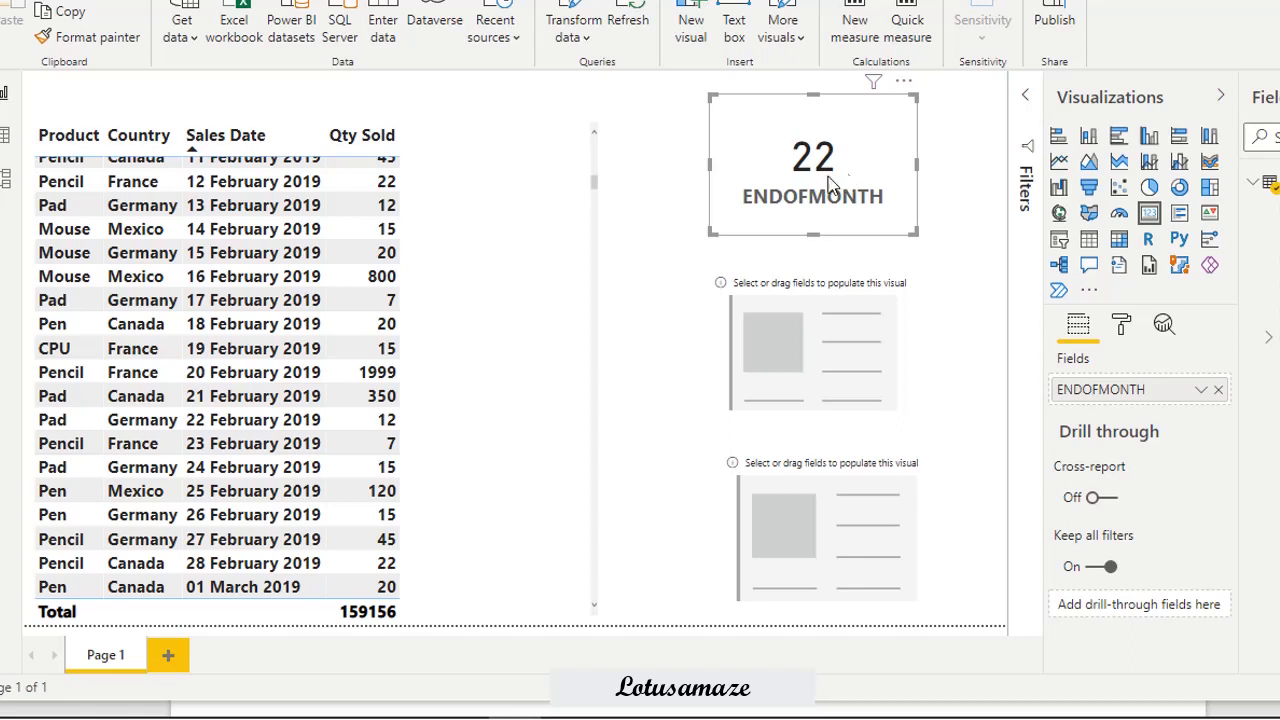
pyautogui.moveTo(593, 188); pyautogui.dragTo(600, 608)
pyautogui.click(595, 472)
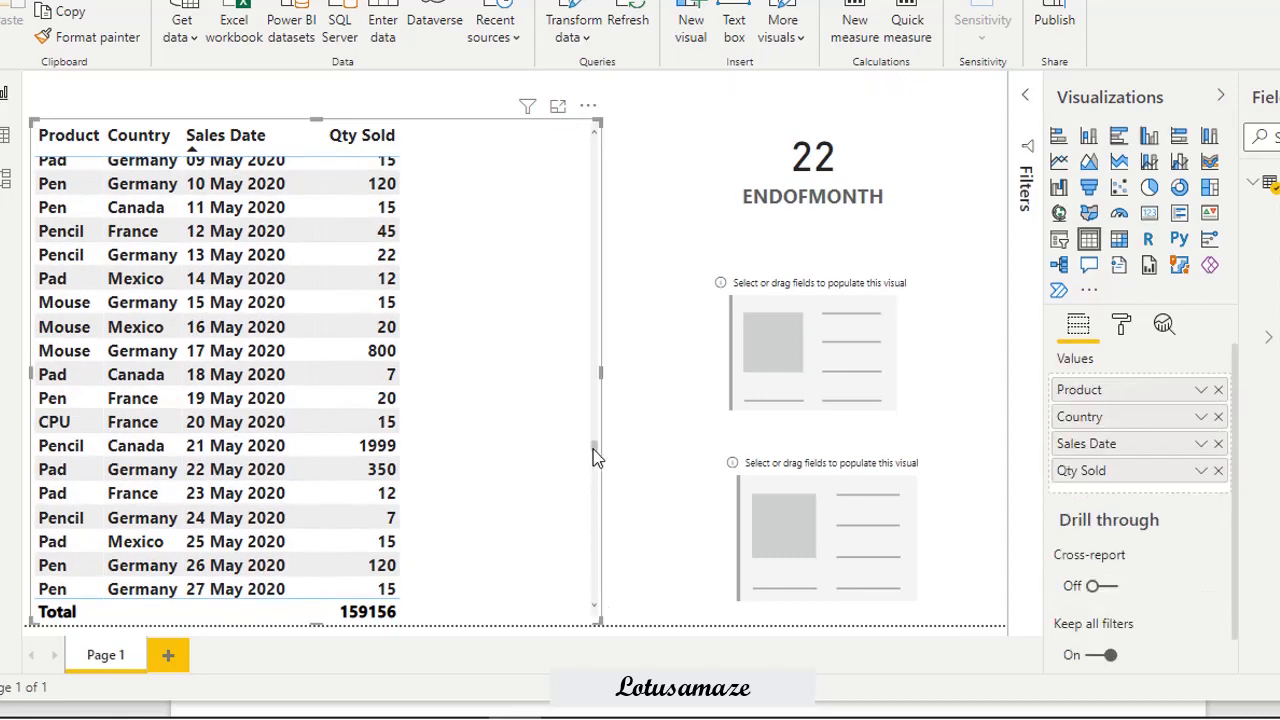
pyautogui.moveTo(593, 449); pyautogui.dragTo(597, 603)
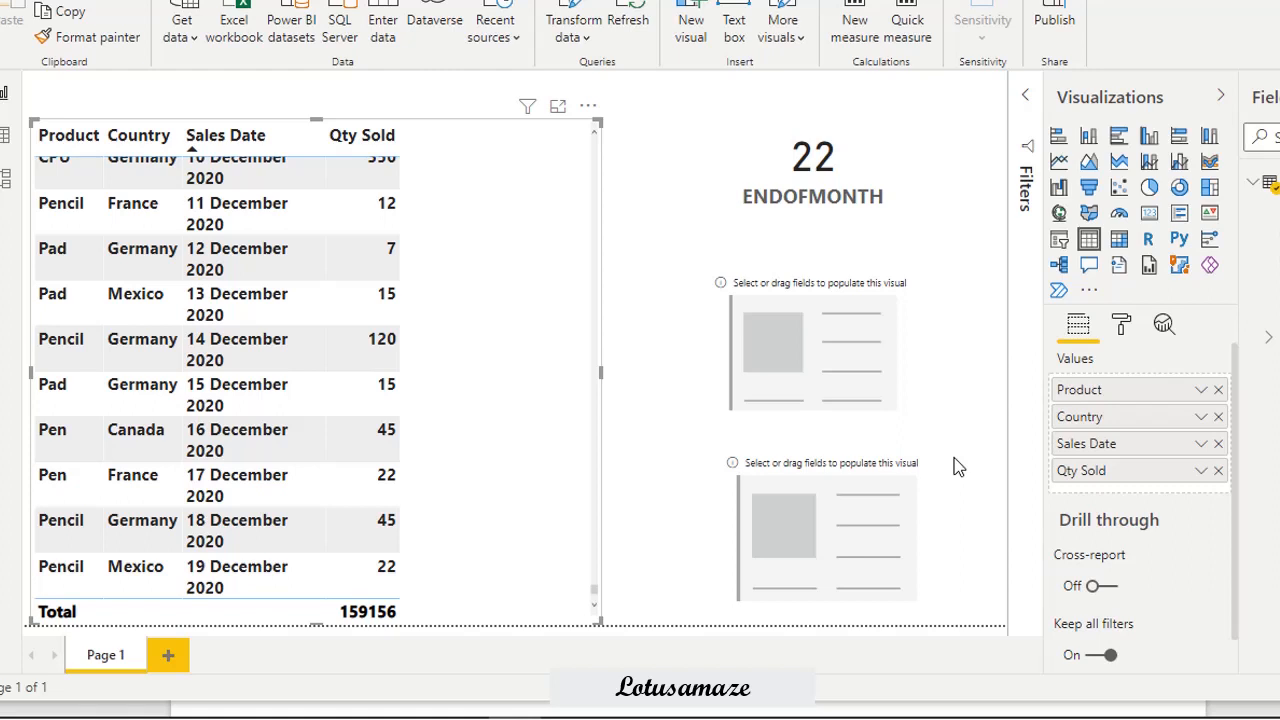
# - Create another measure in the Sales Summary table and name it ENDOFQUARTER
pyautogui.rightClick(1265, 182)
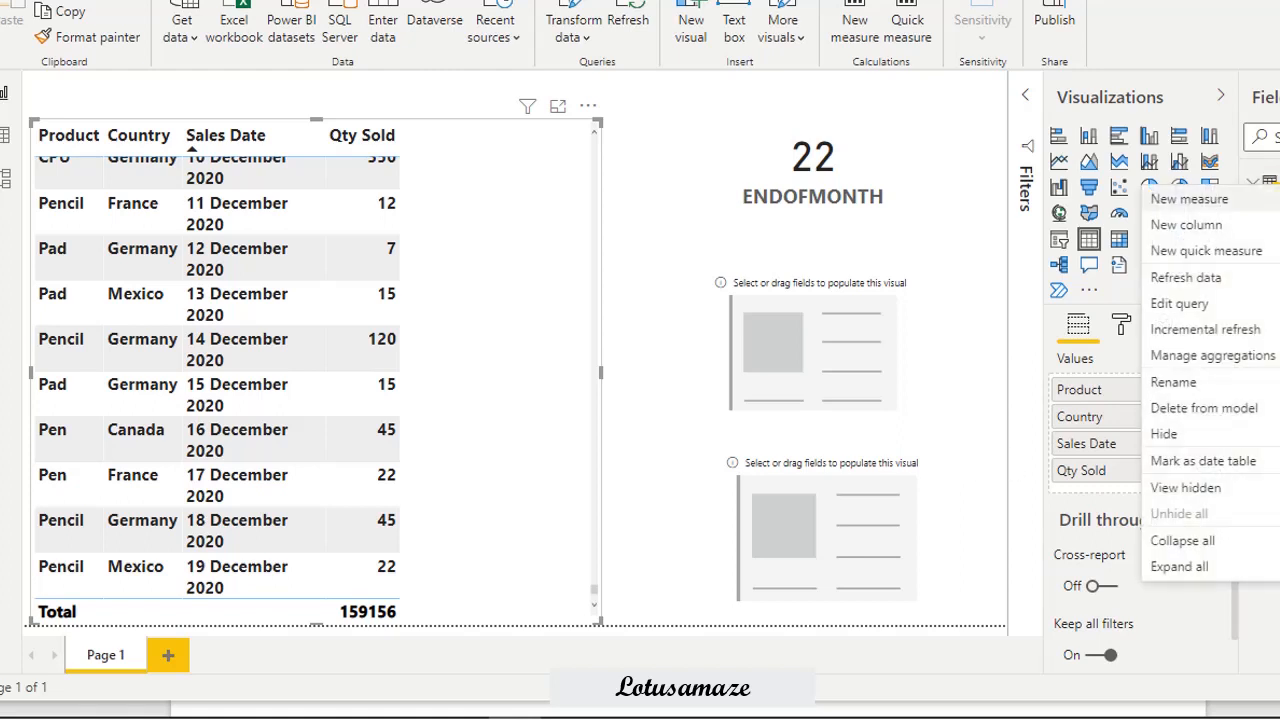
pyautogui.click(1231, 210)
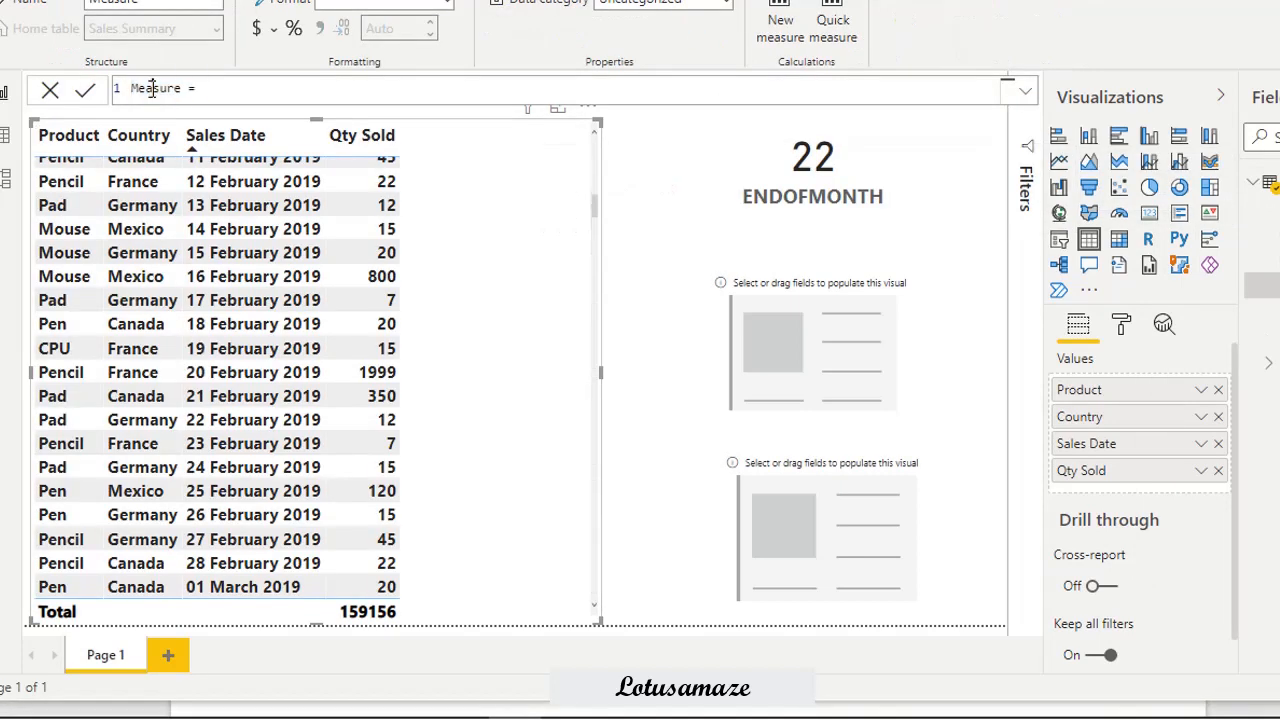
pyautogui.doubleClick(152, 88)
pyautogui.write('ENDOFC')
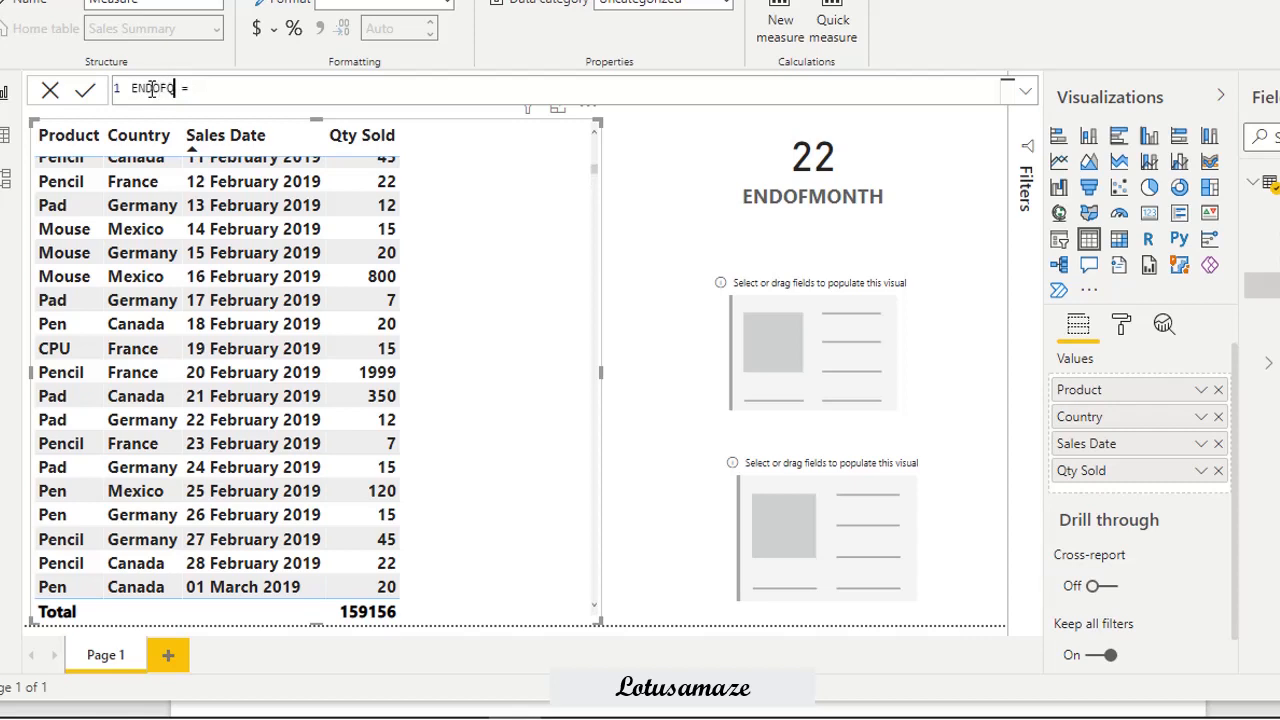
pyautogui.write('UARTER')
# - Begin the ENDOFQUARTER formula with CALCULATE(SUM('Sales Summary'[Qty Sold]), as its expression
pyautogui.click(246, 94)
pyautogui.write('CALCUL')
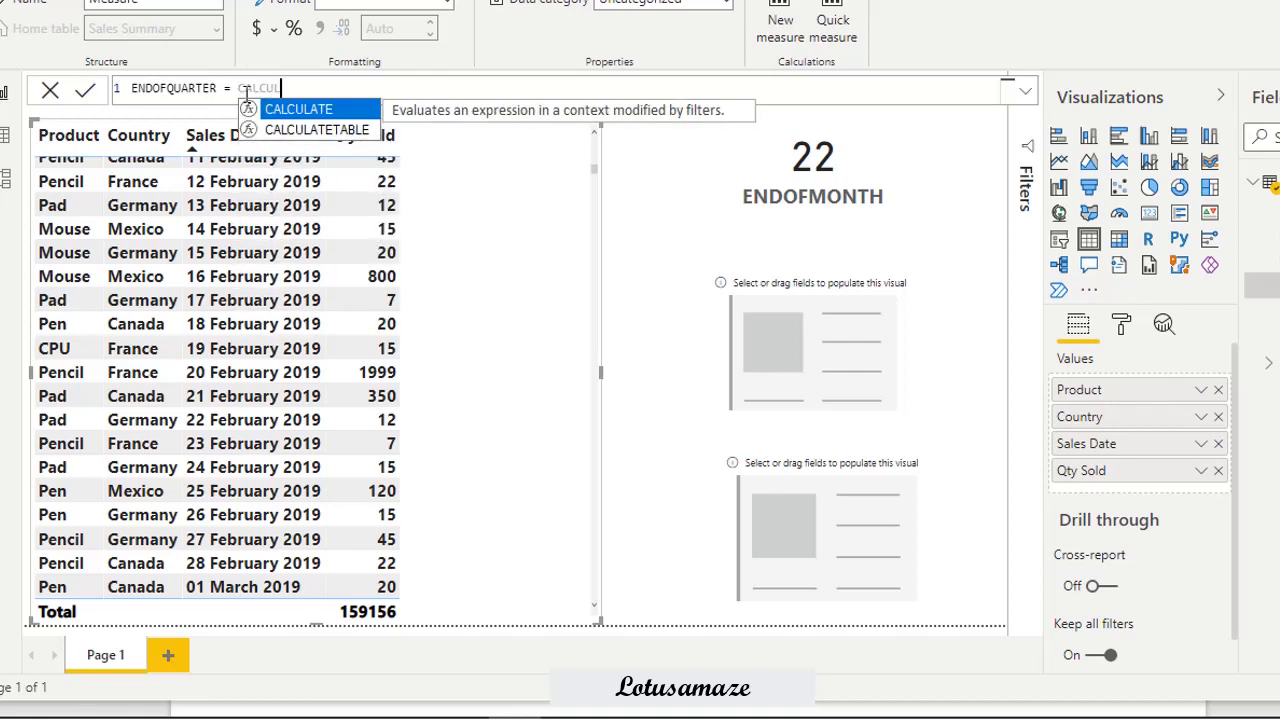
pyautogui.write('ATE')
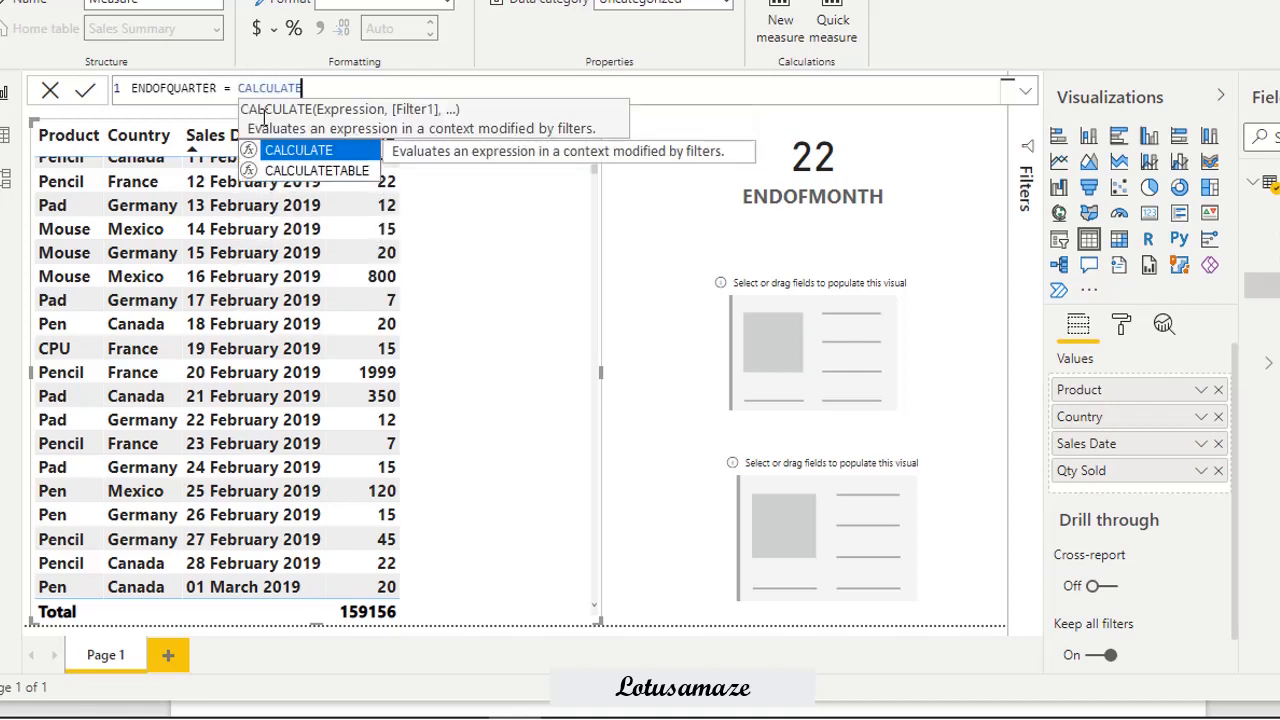
pyautogui.write('(SUM(')
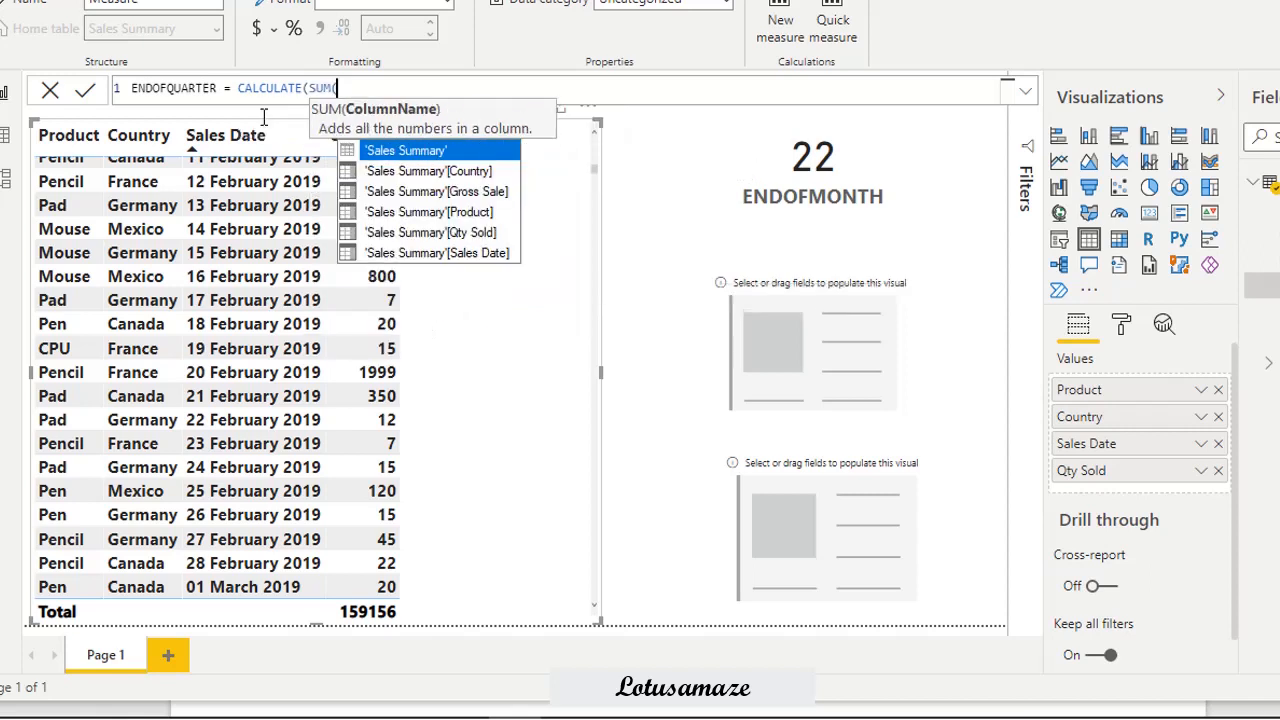
pyautogui.doubleClick(483, 233)
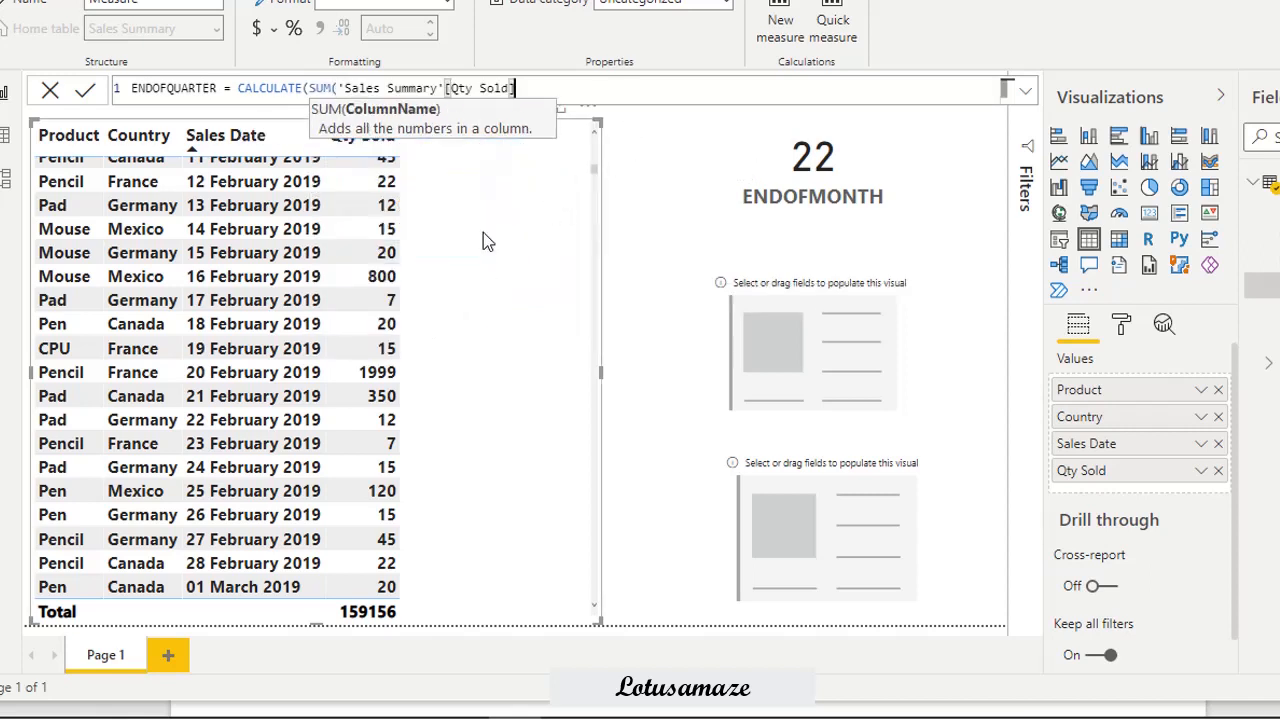
pyautogui.write('),')
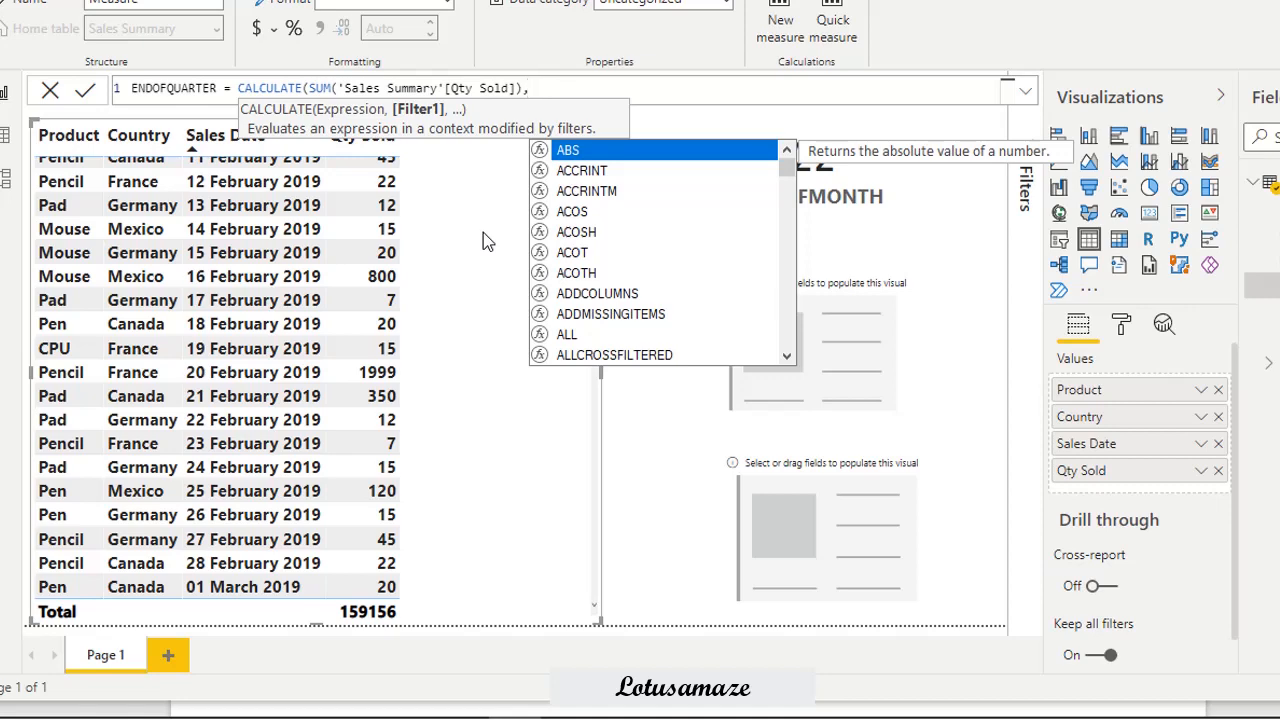
# - Complete the formula with the filter ENDOFQUARTER(('Sales Summary'[Sales Date]))) and commit the measure
pyautogui.write('ENDOF')
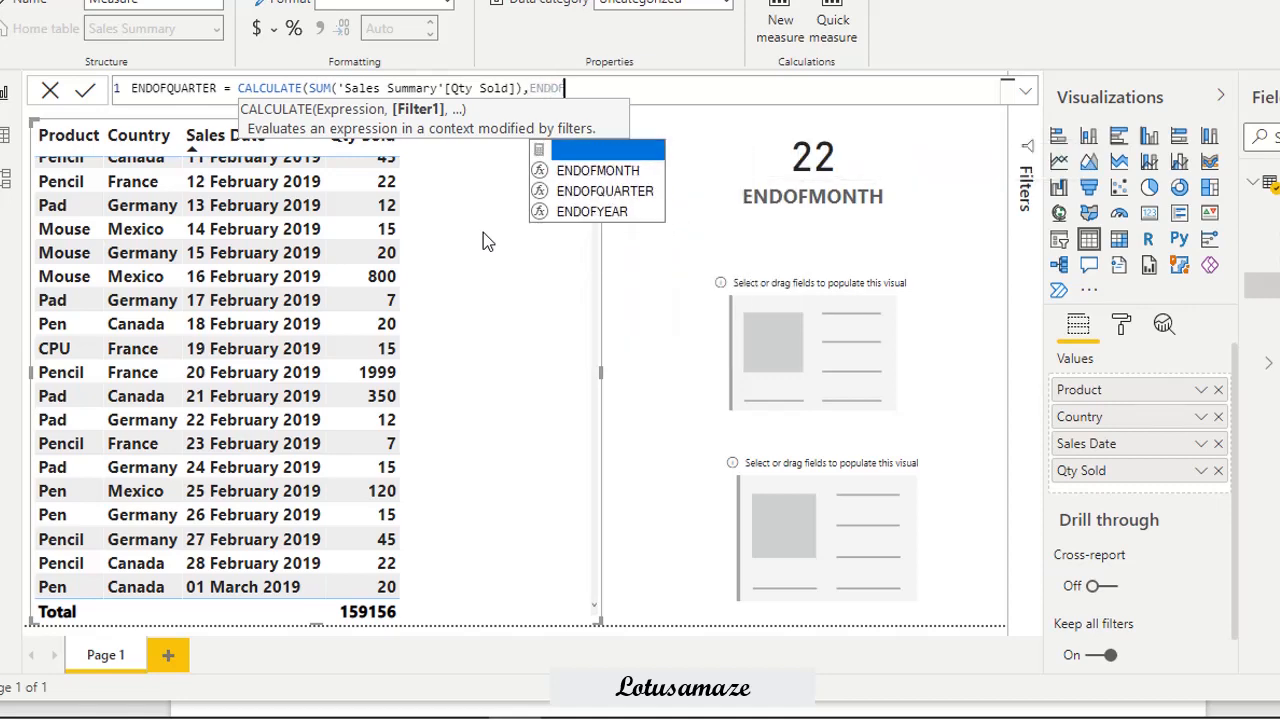
pyautogui.write('Q')
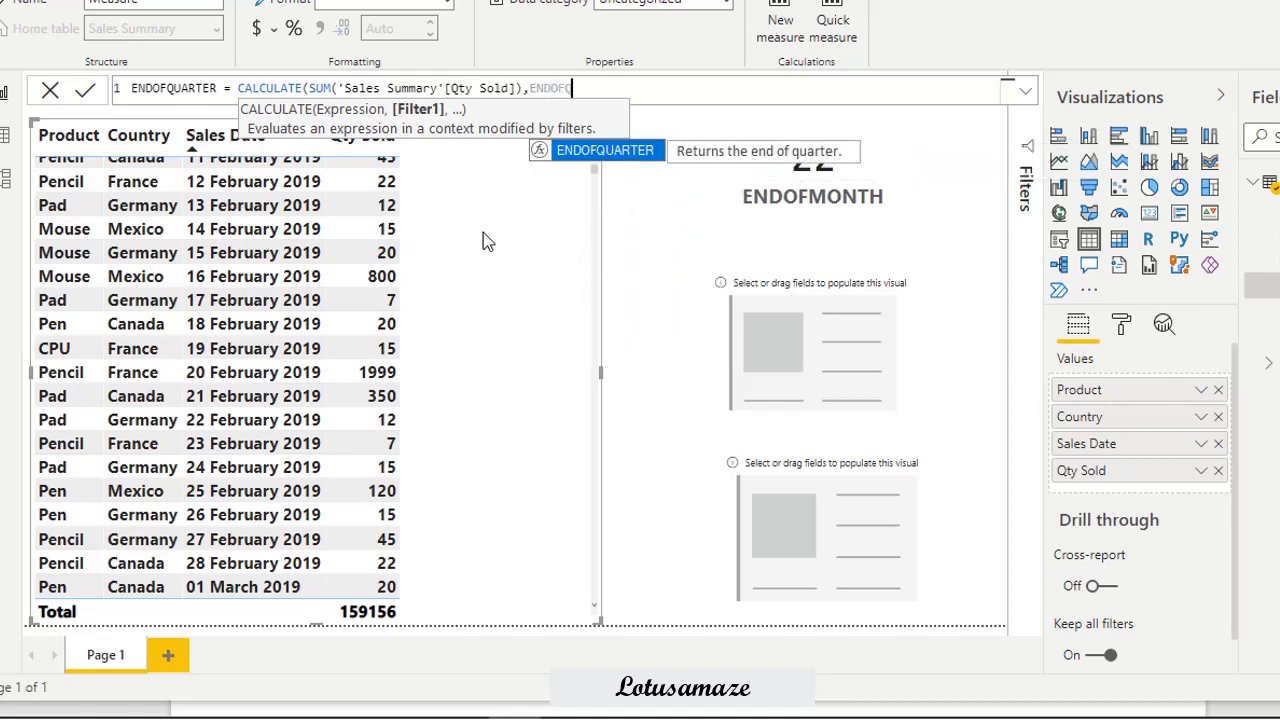
pyautogui.click(645, 165)
pyautogui.write('((')
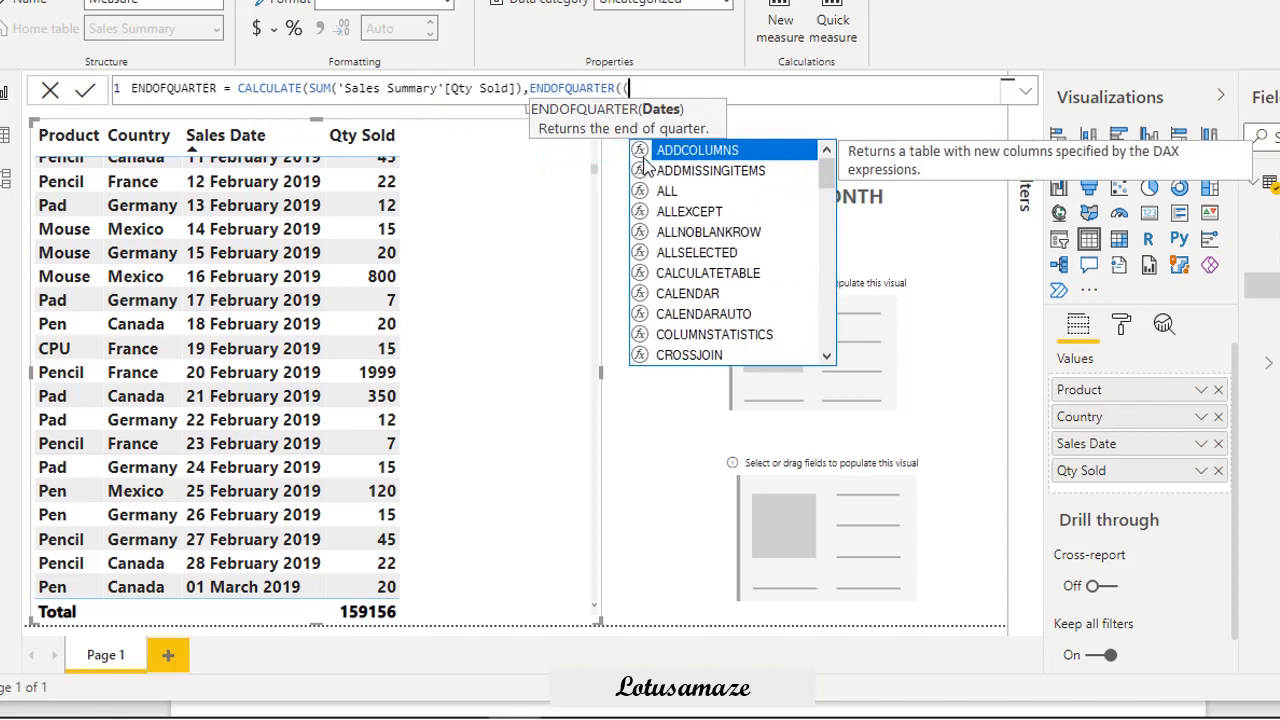
pyautogui.write('S')
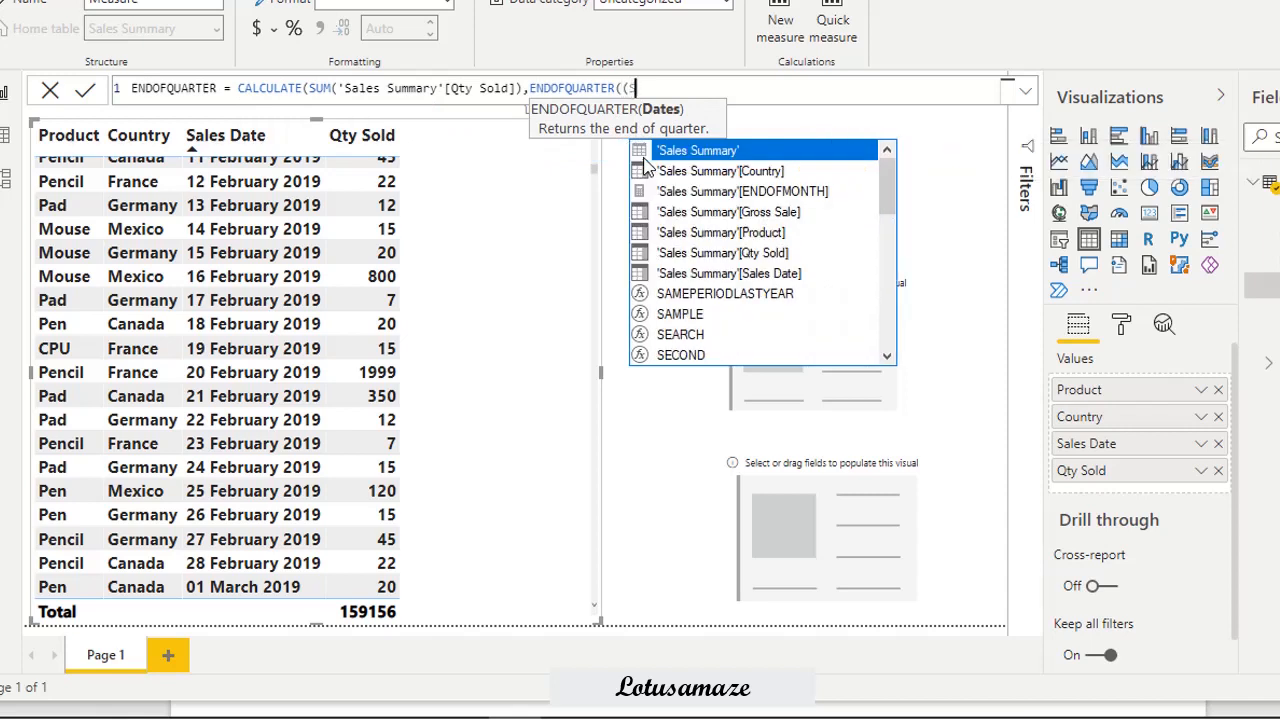
pyautogui.click(725, 272)
pyautogui.write('))')
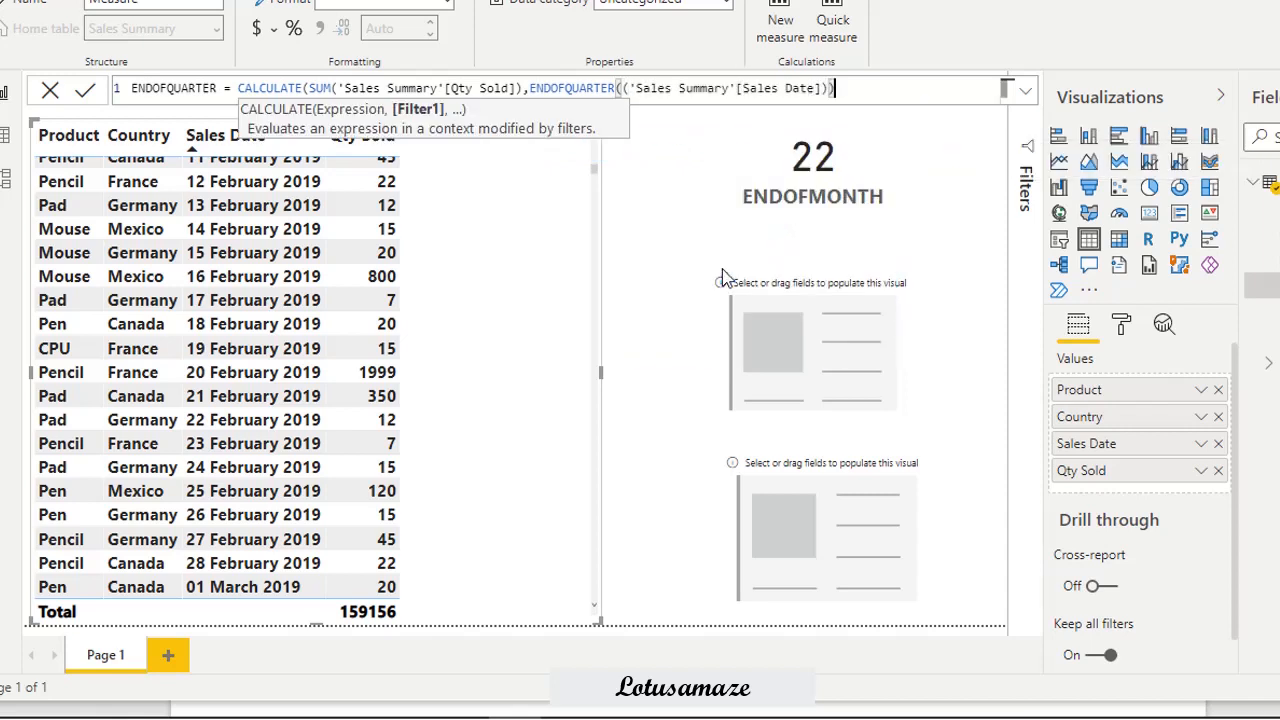
pyautogui.press('Return')
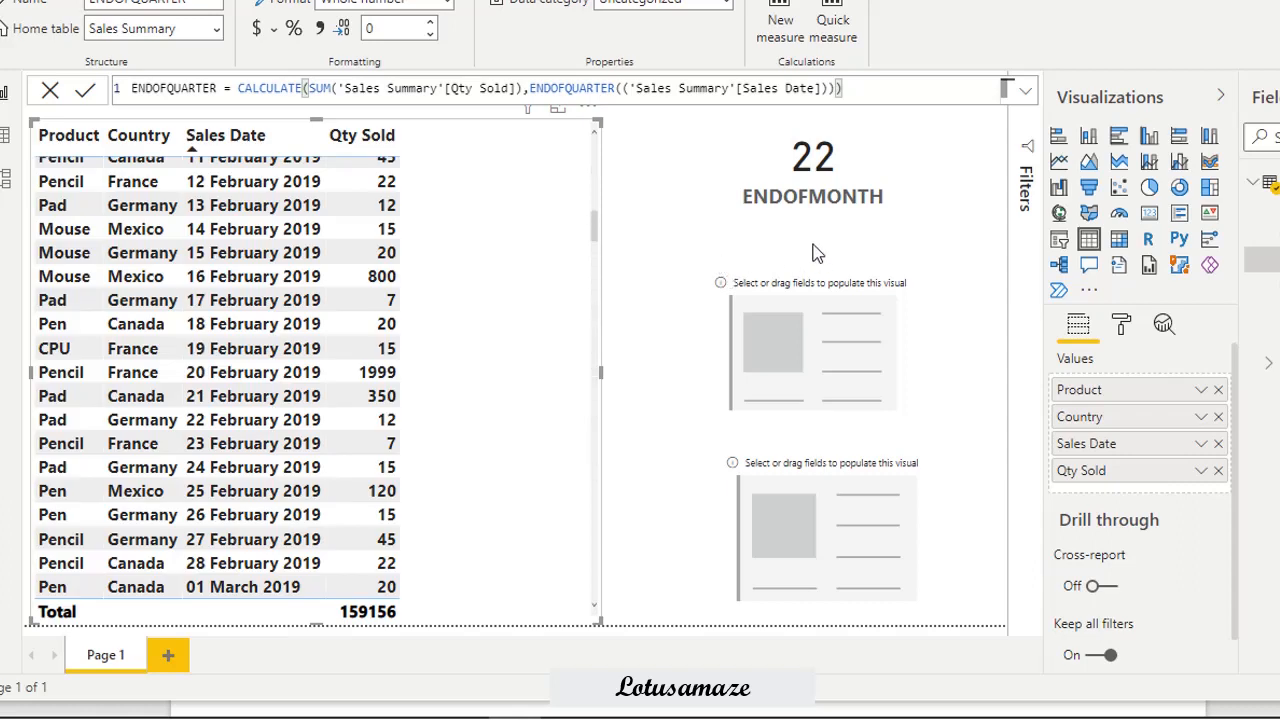
# - Show the ENDOFQUARTER measure in the next empty card and compare it with the table's latest sales date row
pyautogui.moveTo(1262, 258); pyautogui.dragTo(882, 333)
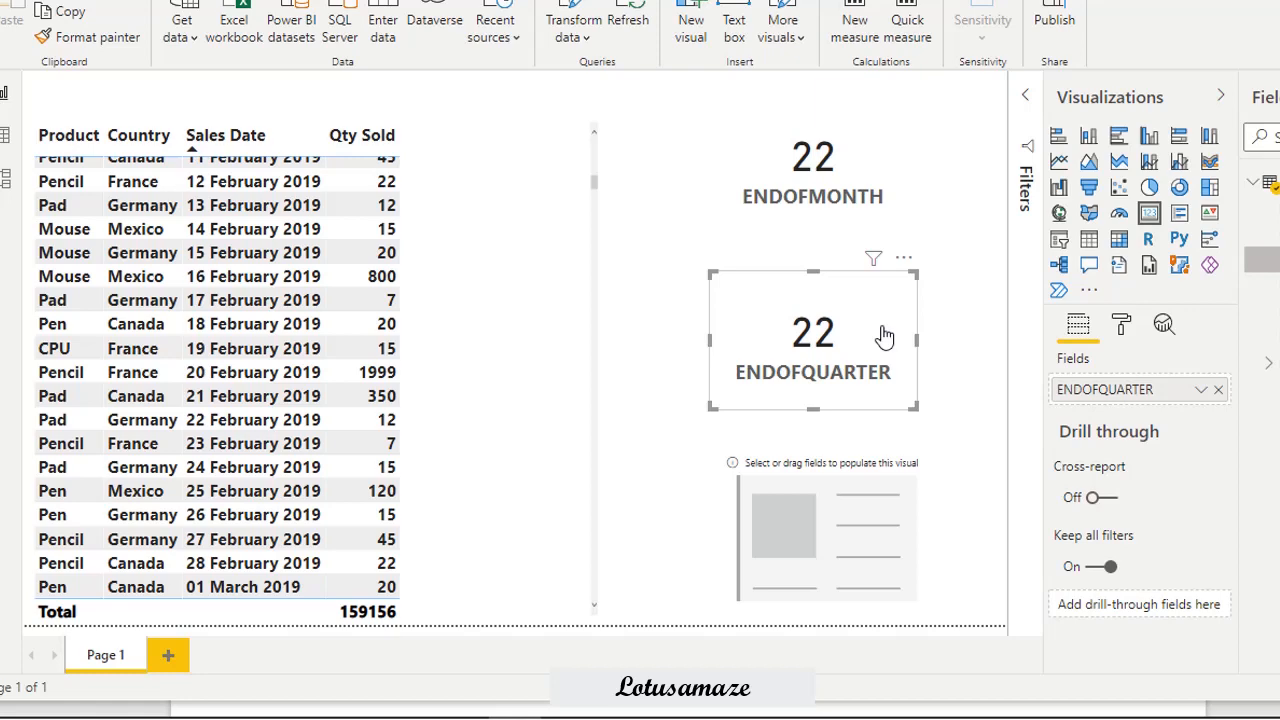
pyautogui.moveTo(594, 189); pyautogui.dragTo(580, 615)
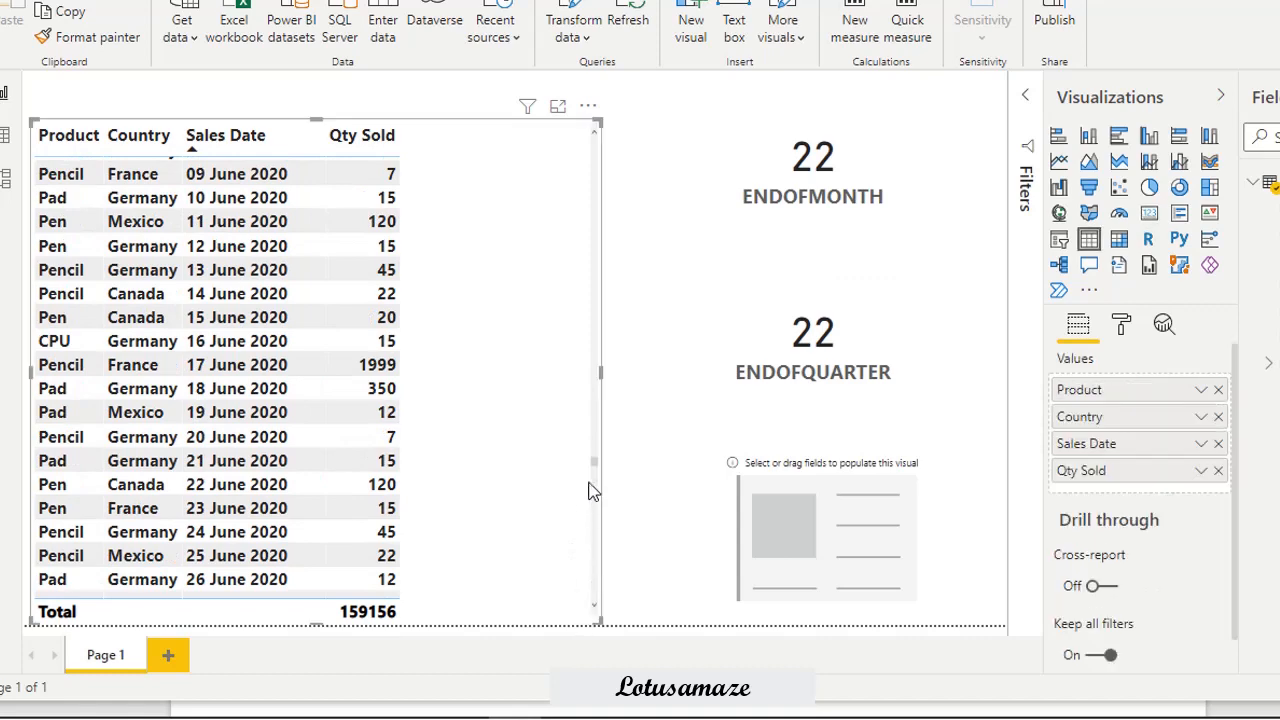
pyautogui.moveTo(592, 470); pyautogui.dragTo(595, 610)
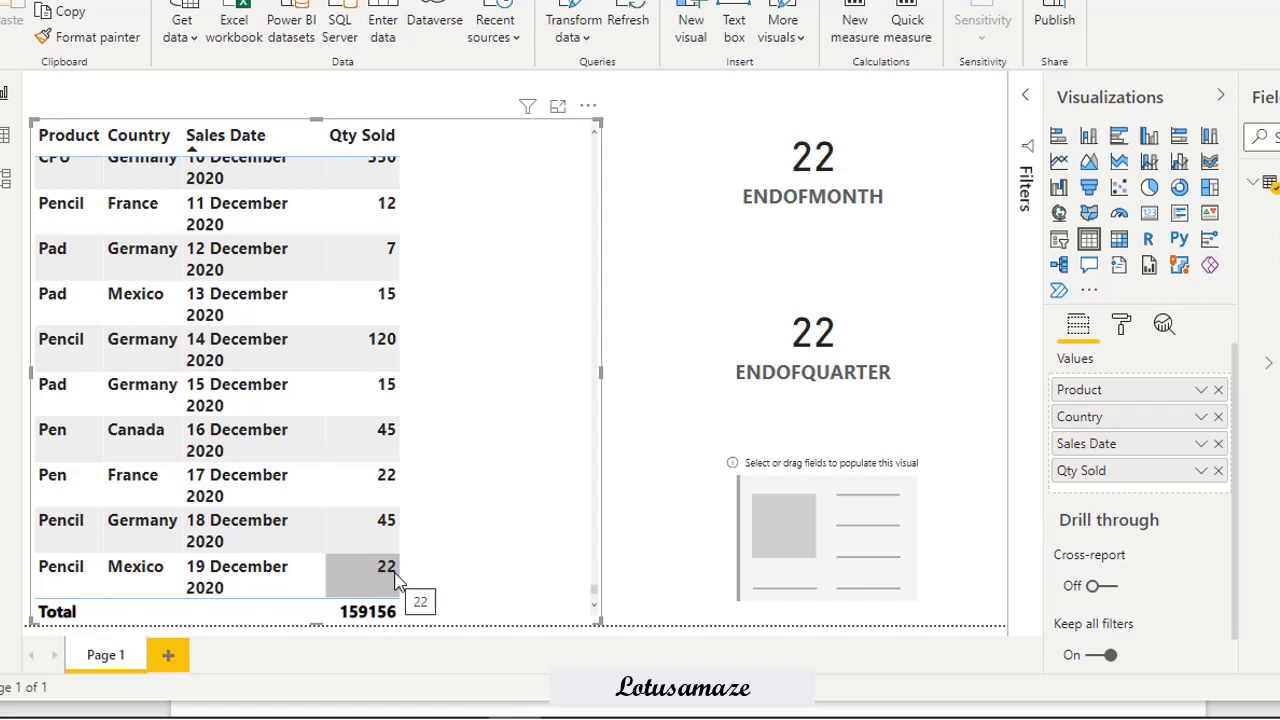
# - Create another new measure in the Sales Summary table and name it ENDOFYEAR
pyautogui.rightClick(1278, 182)
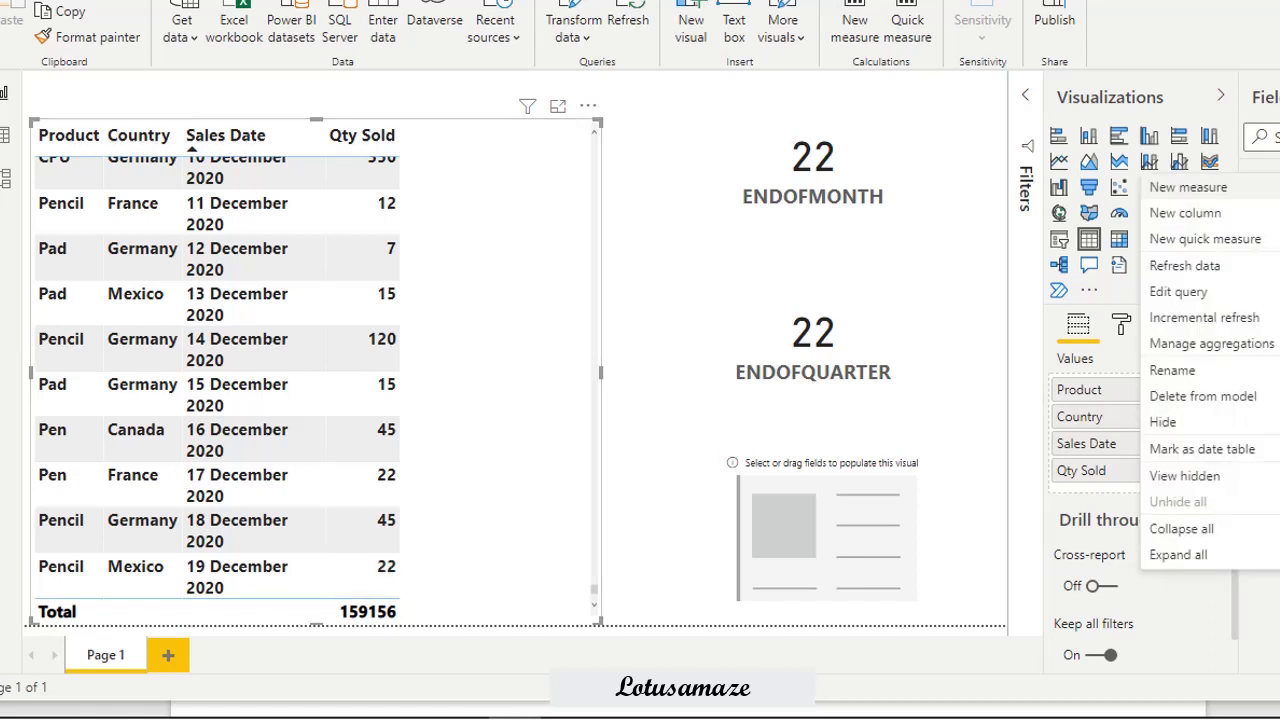
pyautogui.click(1232, 191)
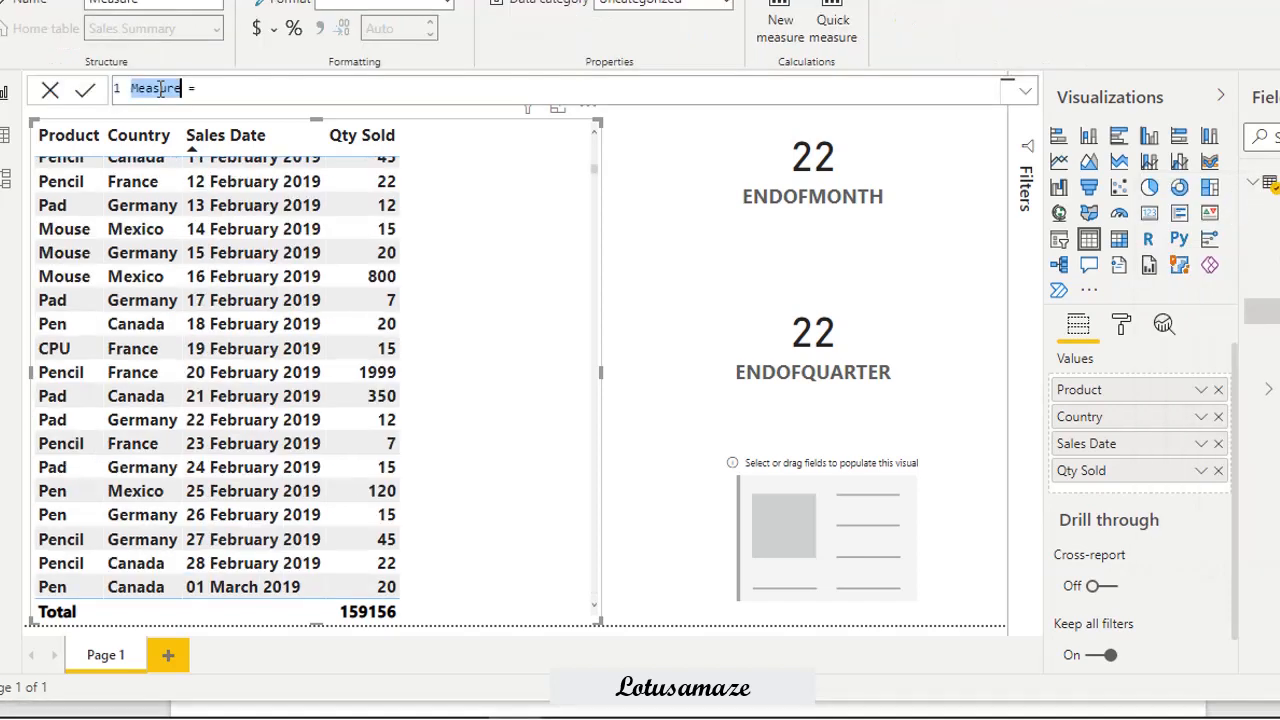
pyautogui.write('ENDOFYEAR')
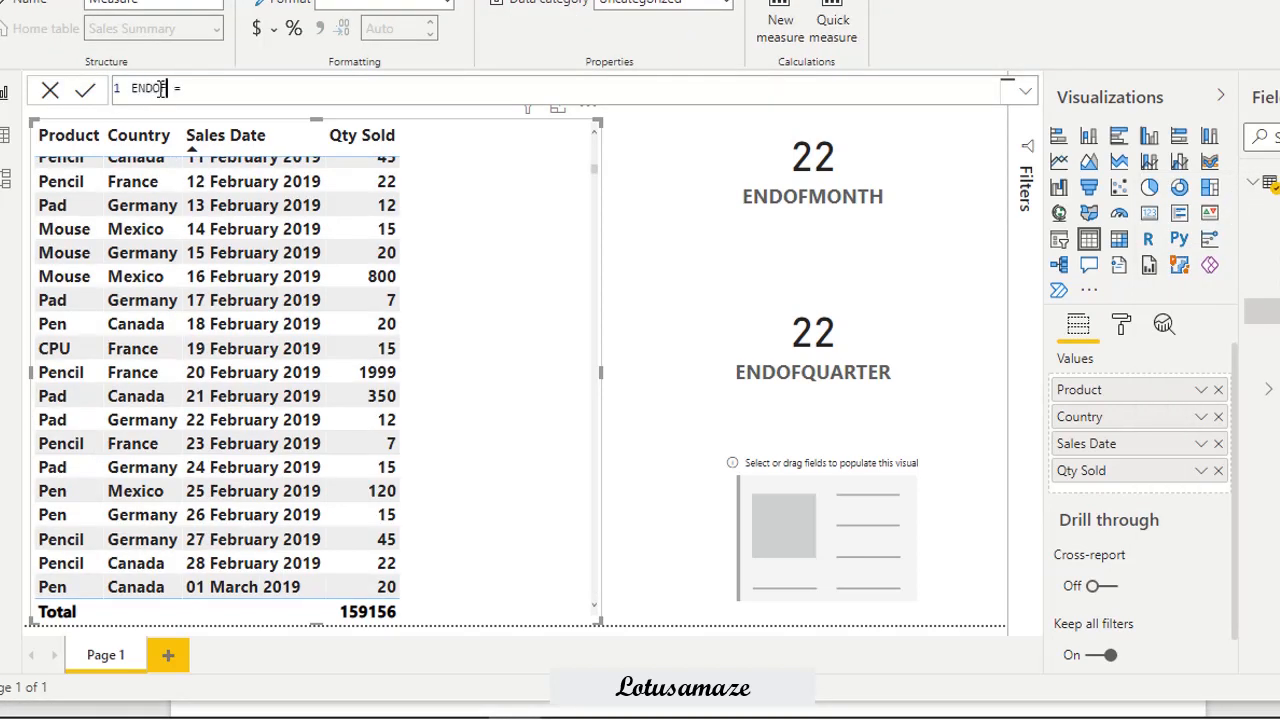
# - Begin the ENDOFYEAR formula with CALCULATE(SUM('Sales Summary'[Qty Sold]), as its expression
pyautogui.click(238, 94)
pyautogui.write('CALC')
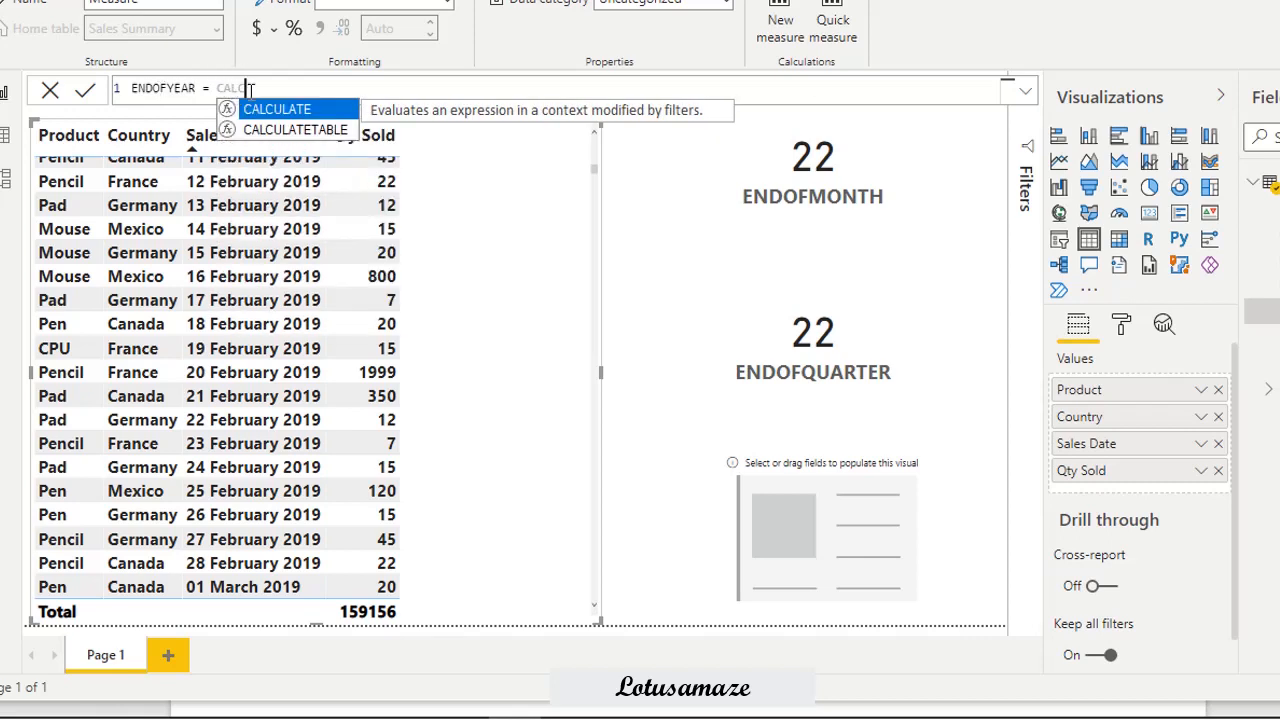
pyautogui.click(270, 112)
pyautogui.write('SUM(')
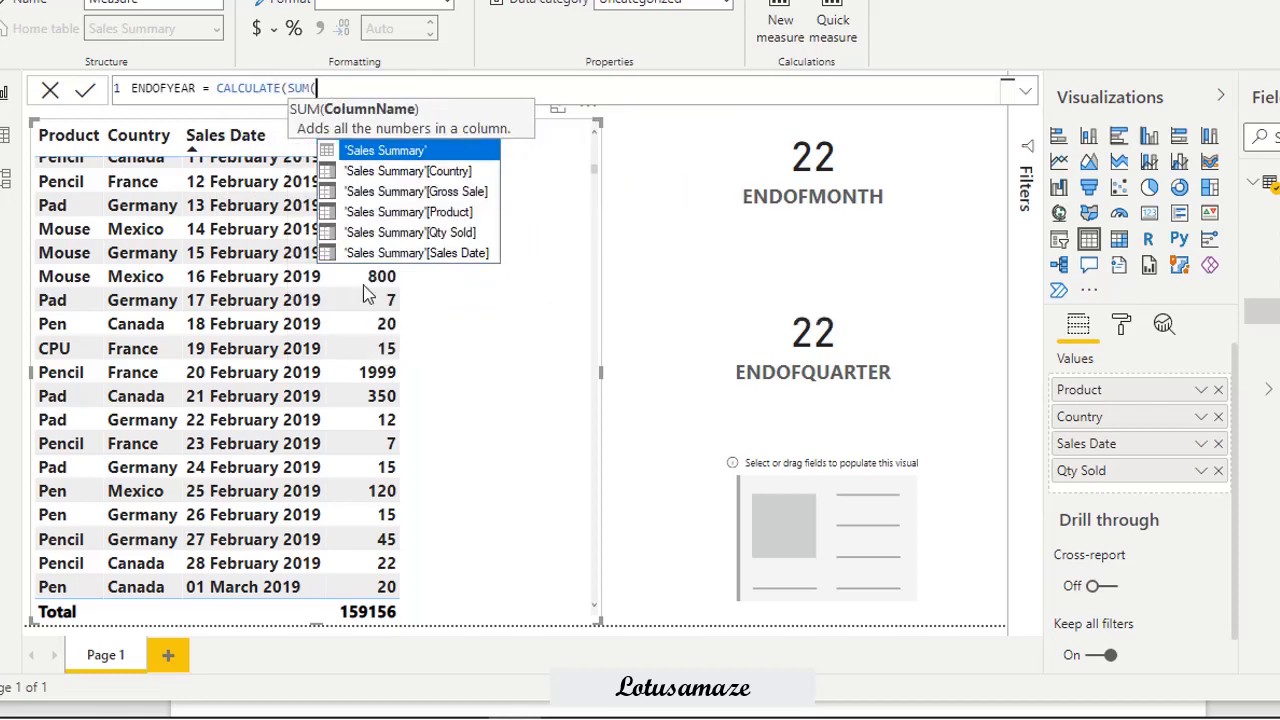
pyautogui.click(425, 232)
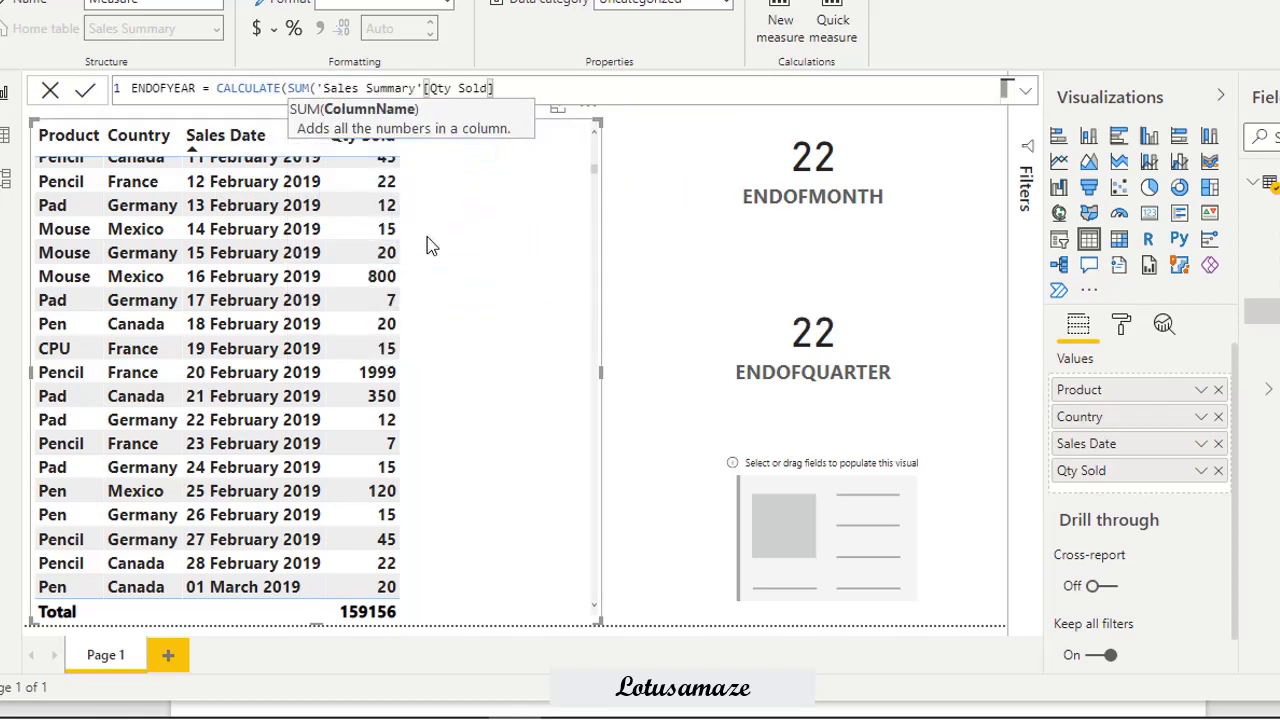
pyautogui.write('),')
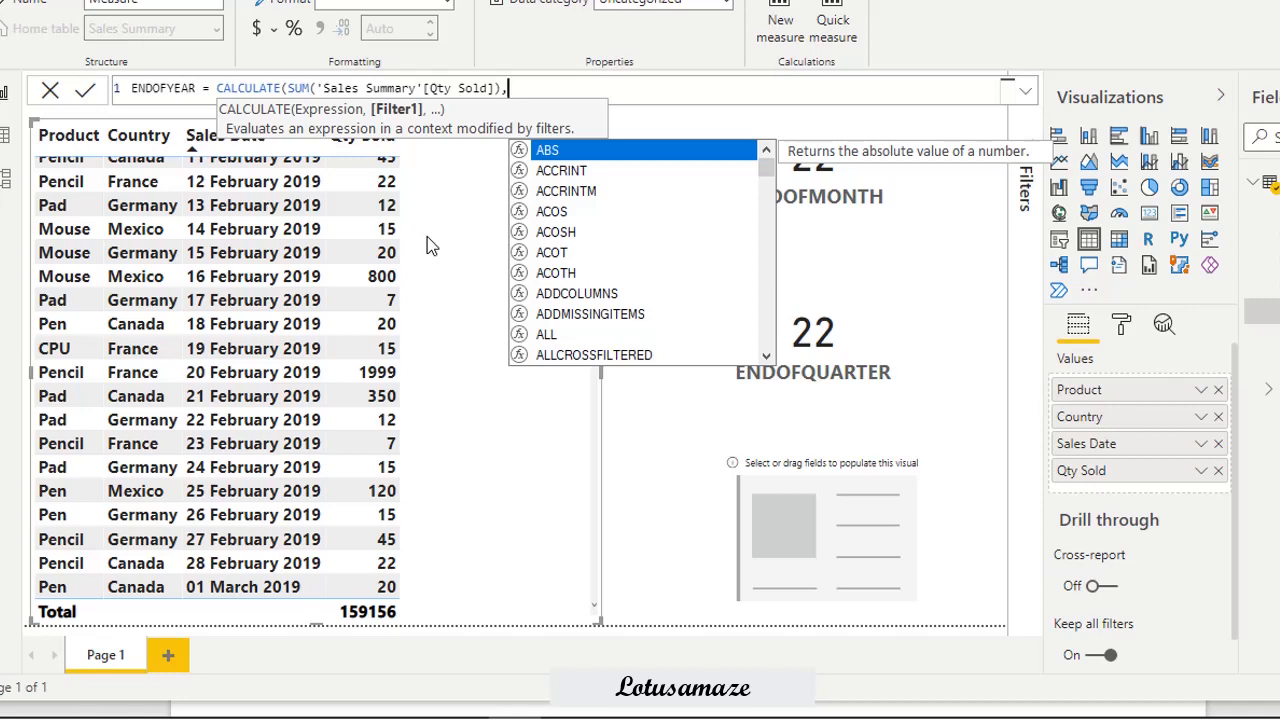
# - Complete the formula with the filter ENDOFYEAR('Sales Summary'[Sales Date])) and commit the measure
pyautogui.write('END')
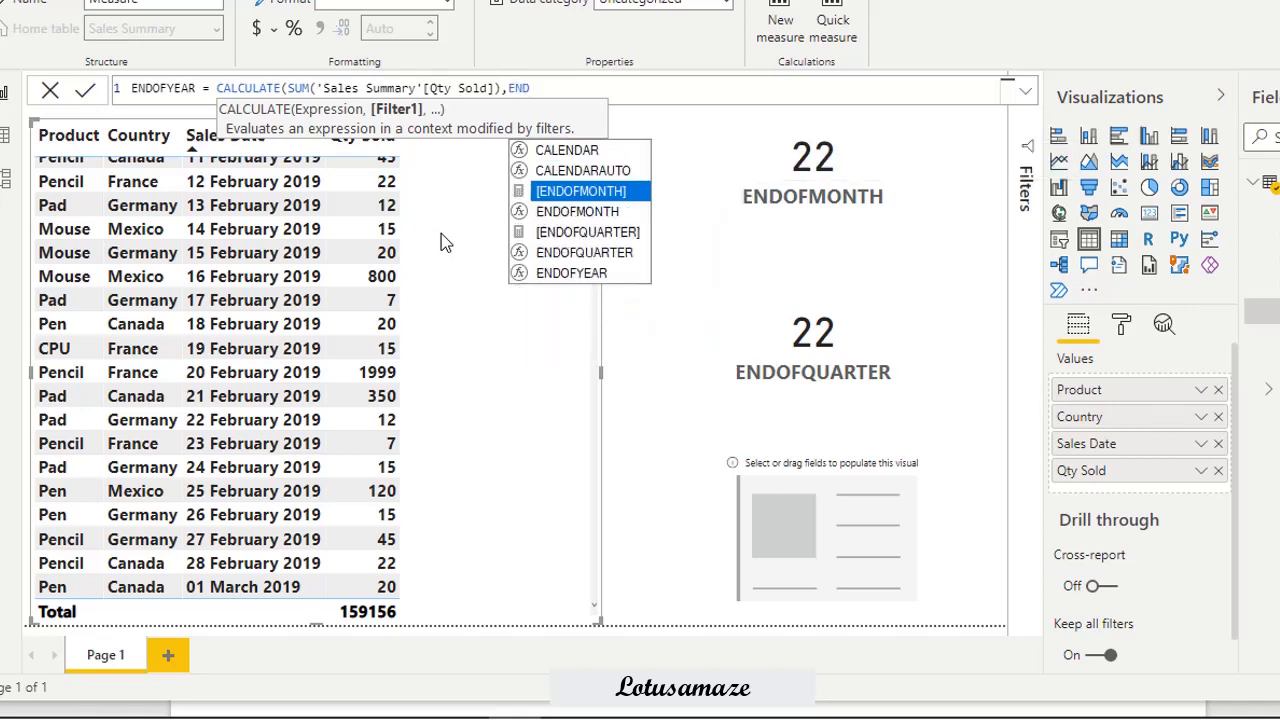
pyautogui.click(568, 273)
pyautogui.click(568, 273)
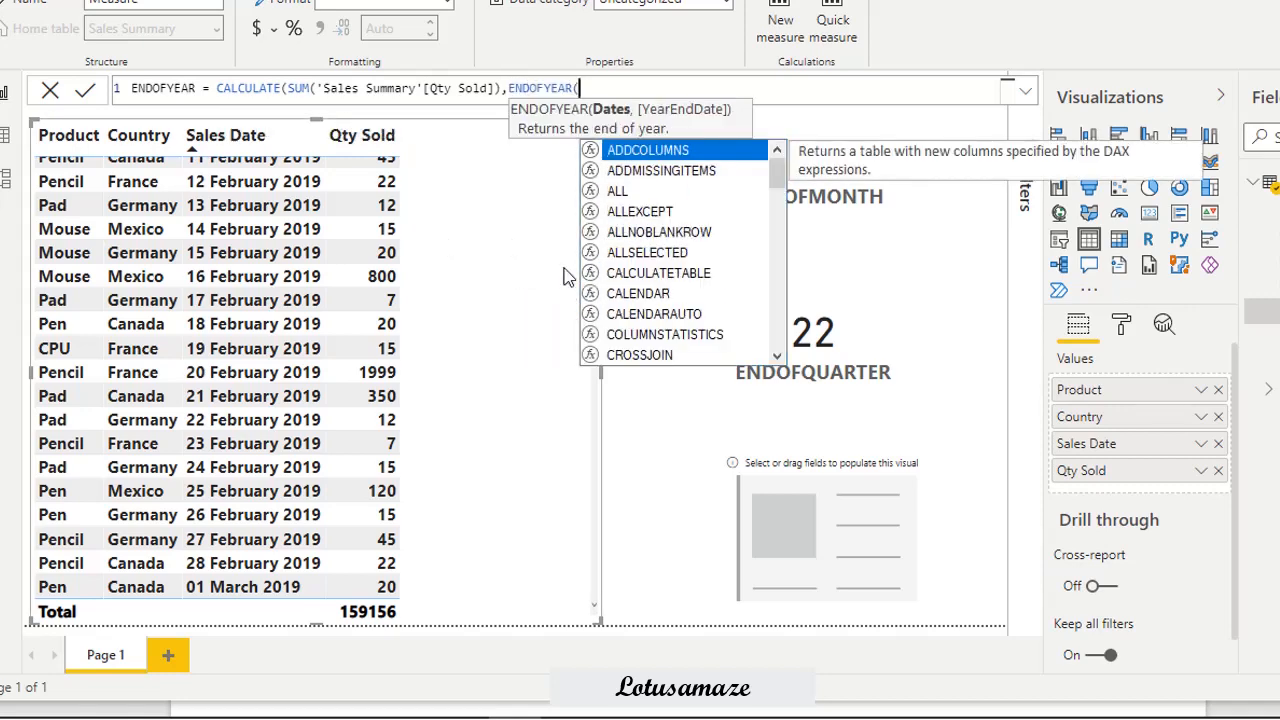
pyautogui.write('S')
pyautogui.doubleClick(727, 262)
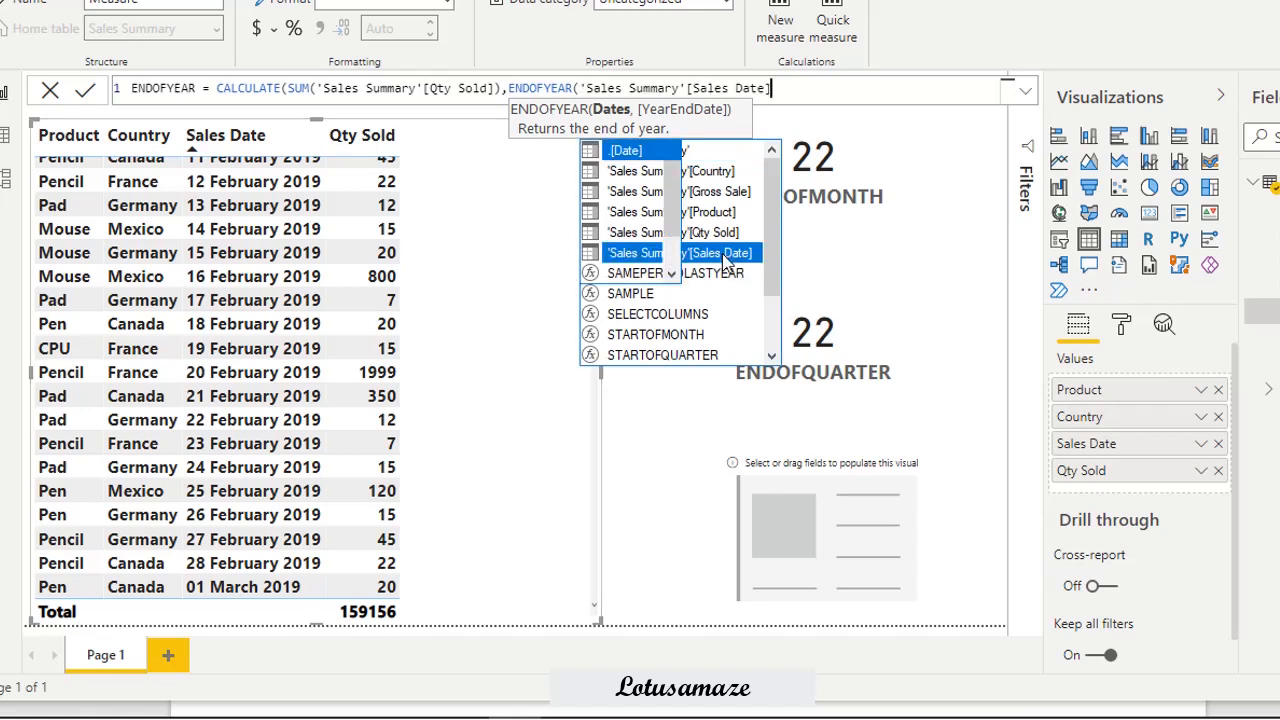
pyautogui.write('))')
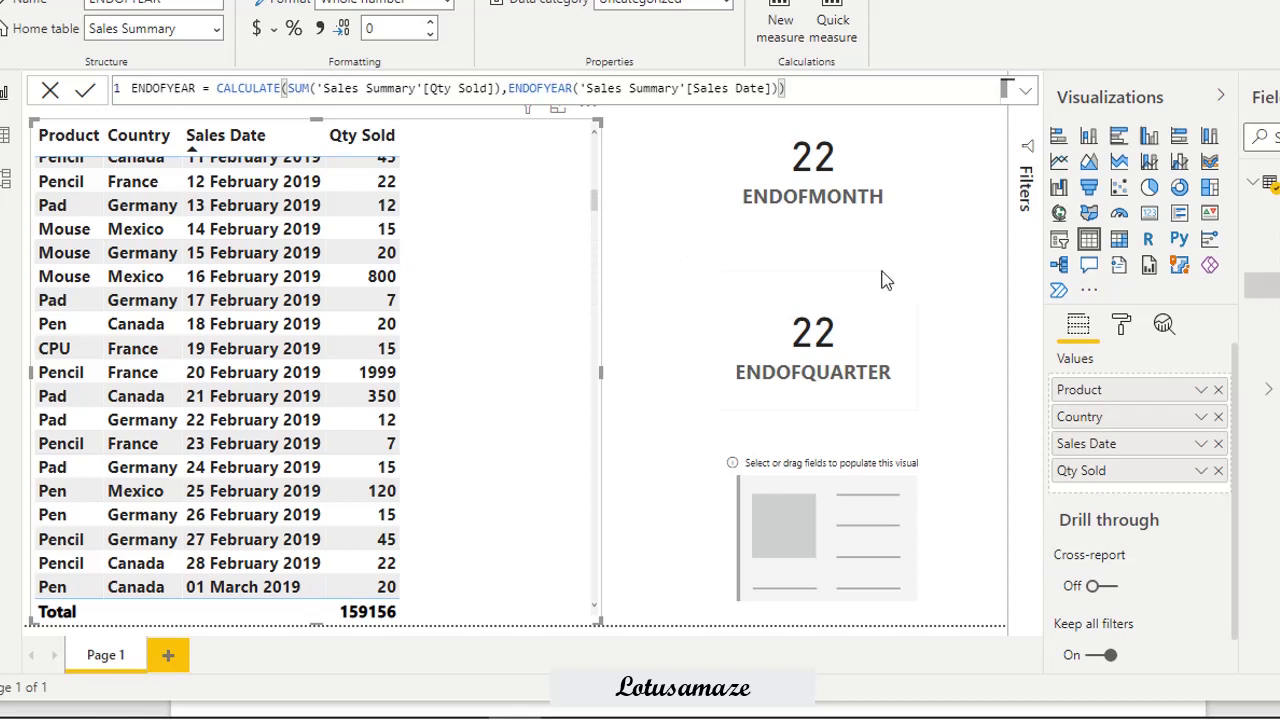
# - Show the ENDOFYEAR measure in the remaining empty card and compare it with the table's latest sales date row
pyautogui.moveTo(1262, 285); pyautogui.dragTo(887, 518)
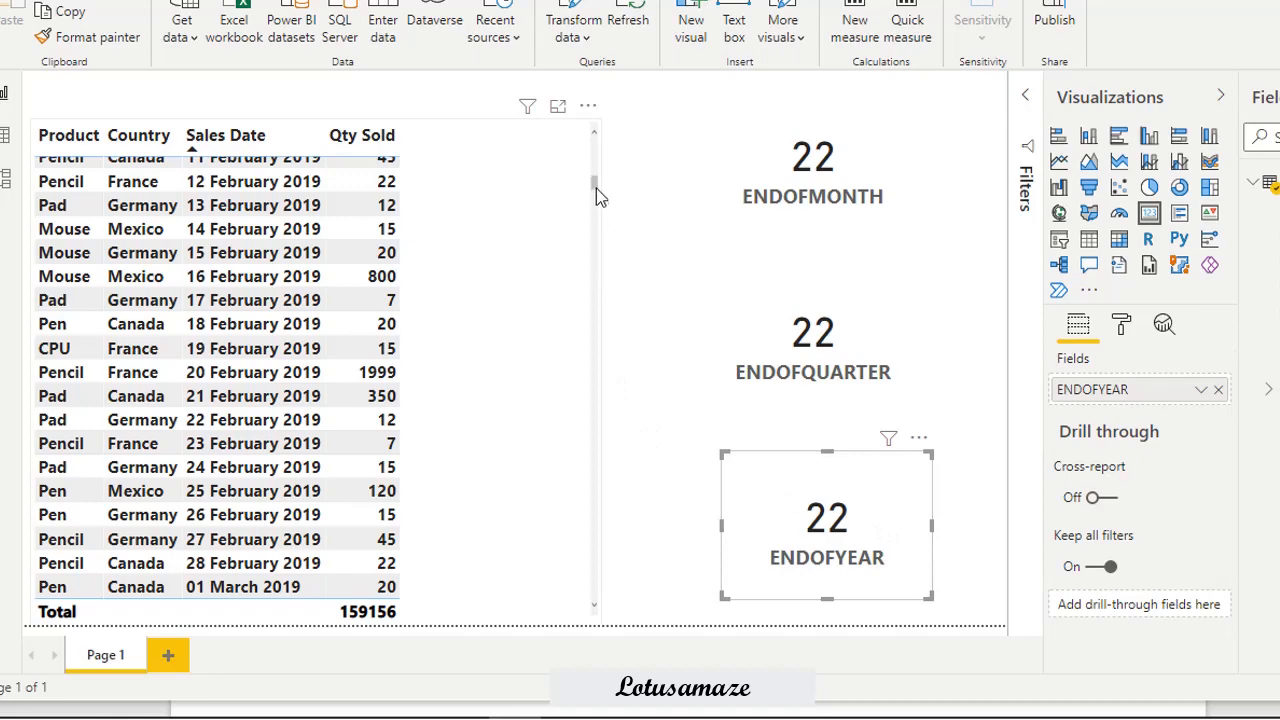
pyautogui.moveTo(596, 188); pyautogui.dragTo(600, 591)
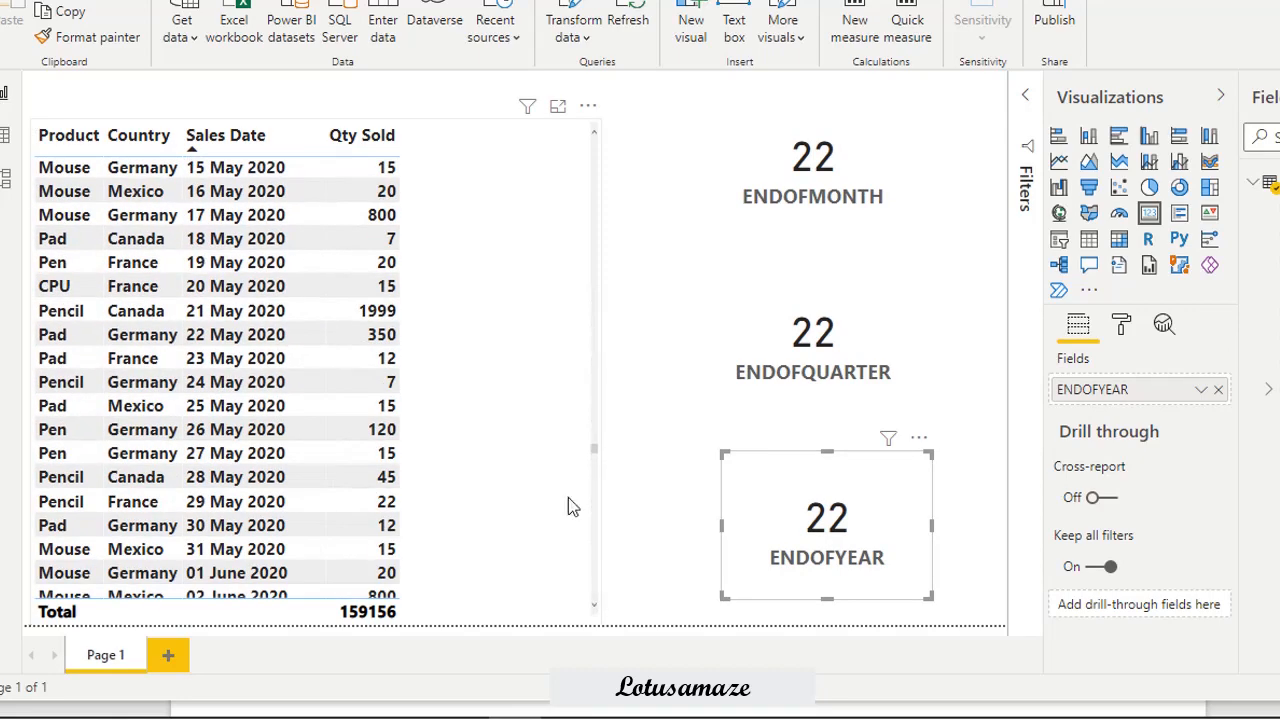
pyautogui.click(596, 441)
pyautogui.moveTo(596, 448); pyautogui.dragTo(596, 596)
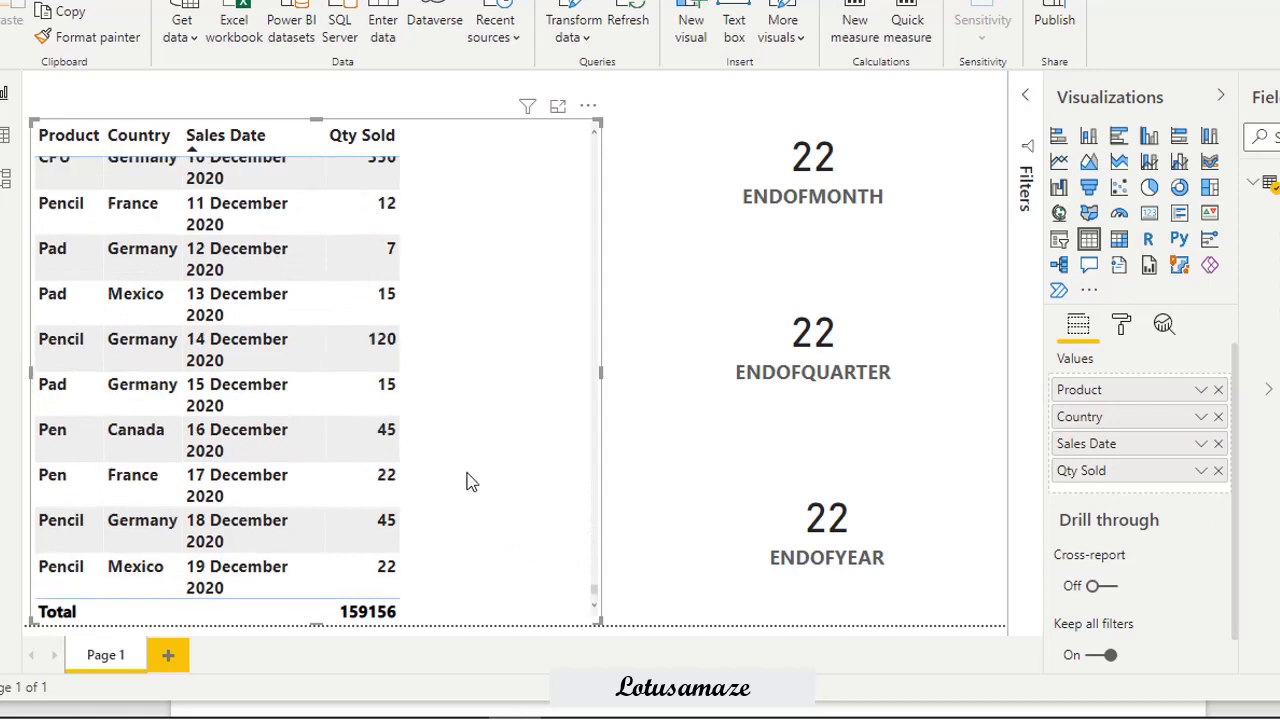